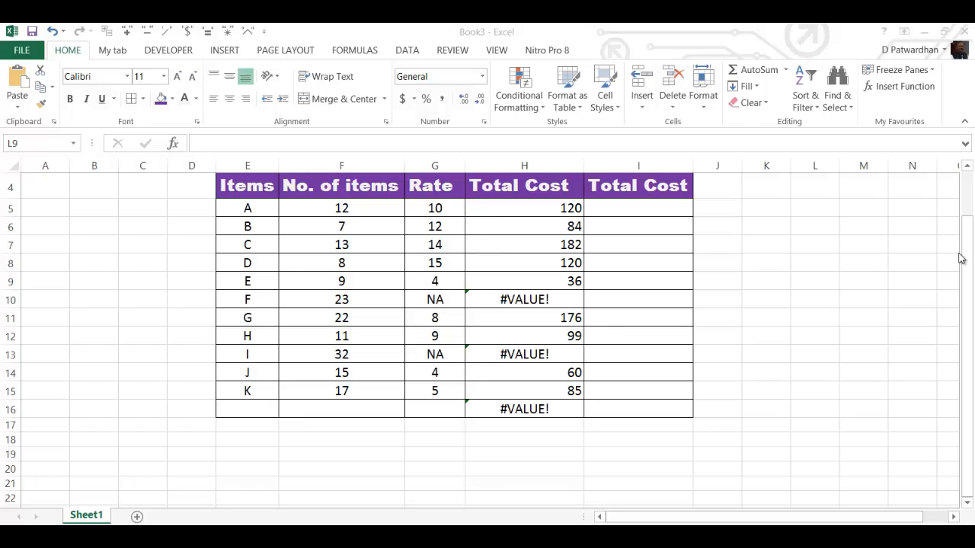
# Clear the contents of the first Total Cost column, cells H5 through H16.
pyautogui.click(962, 258)
pyautogui.click(967, 169)
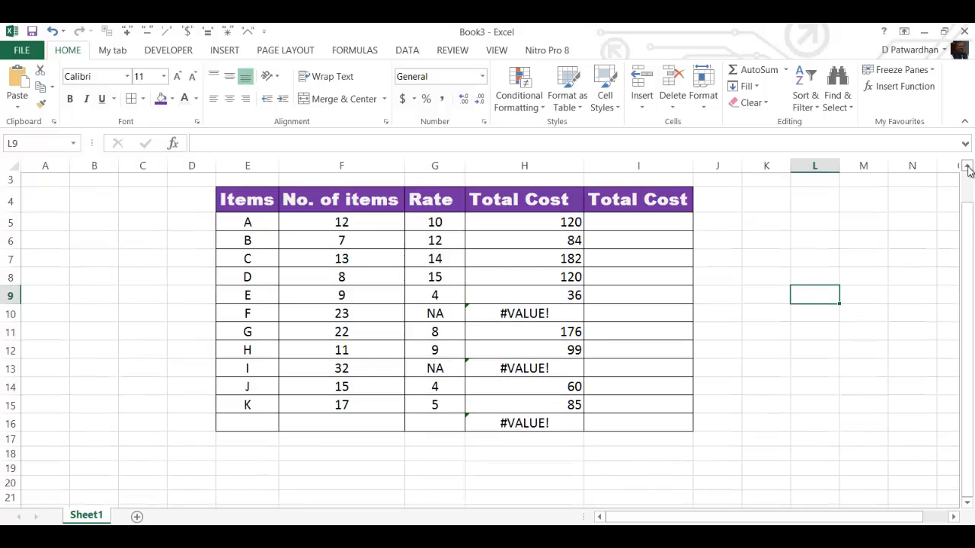
pyautogui.click(968, 169)
pyautogui.click(967, 169)
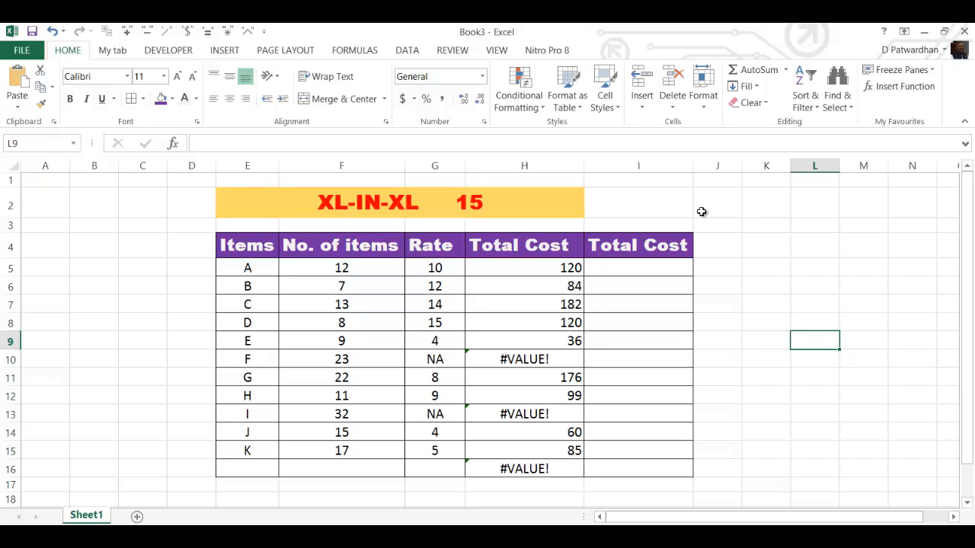
pyautogui.click(536, 272)
pyautogui.moveTo(536, 279); pyautogui.dragTo(538, 470)
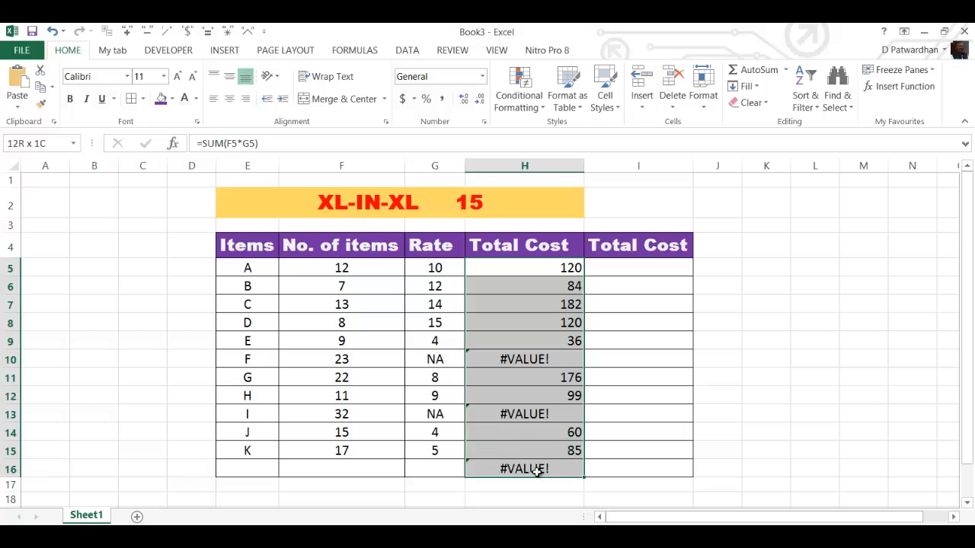
pyautogui.press('Delete')
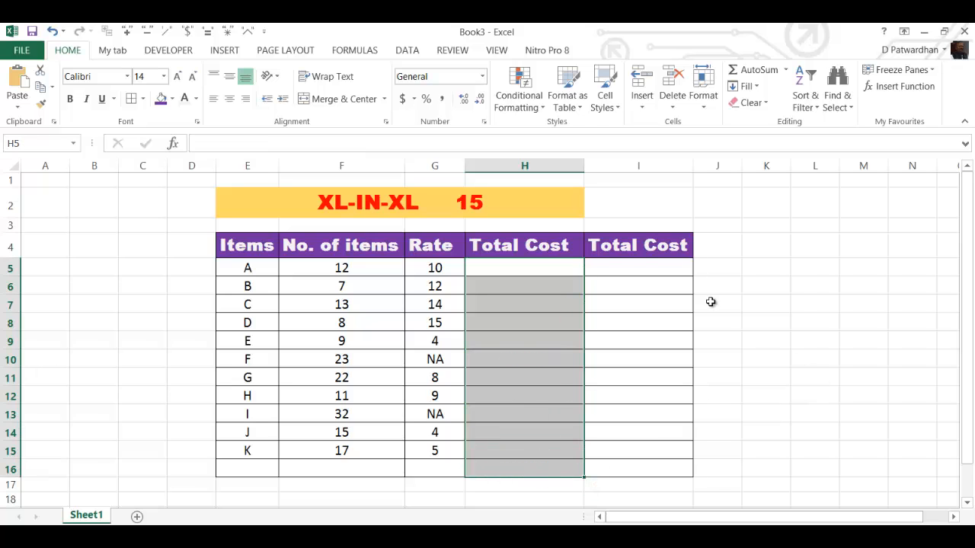
pyautogui.click(556, 271)
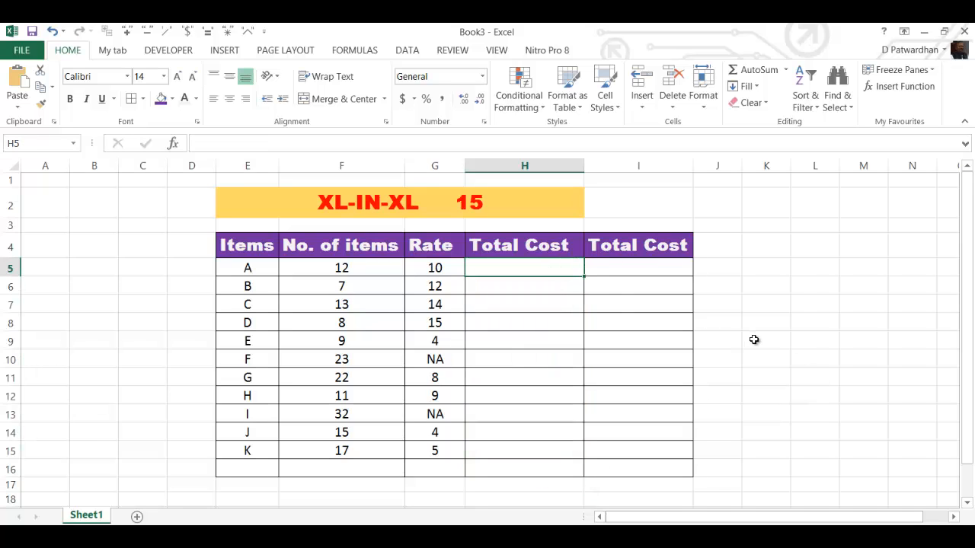
pyautogui.click(368, 271)
pyautogui.click(423, 268)
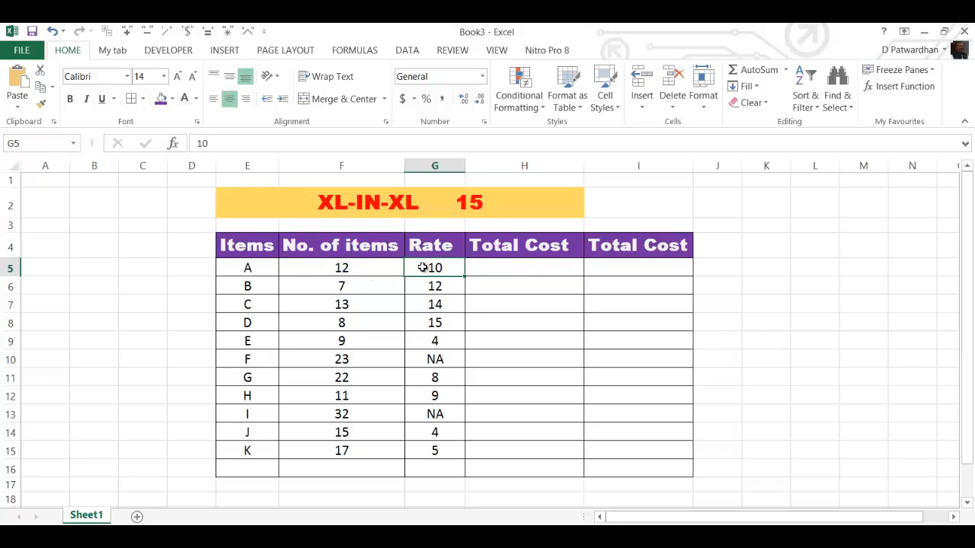
pyautogui.click(371, 274)
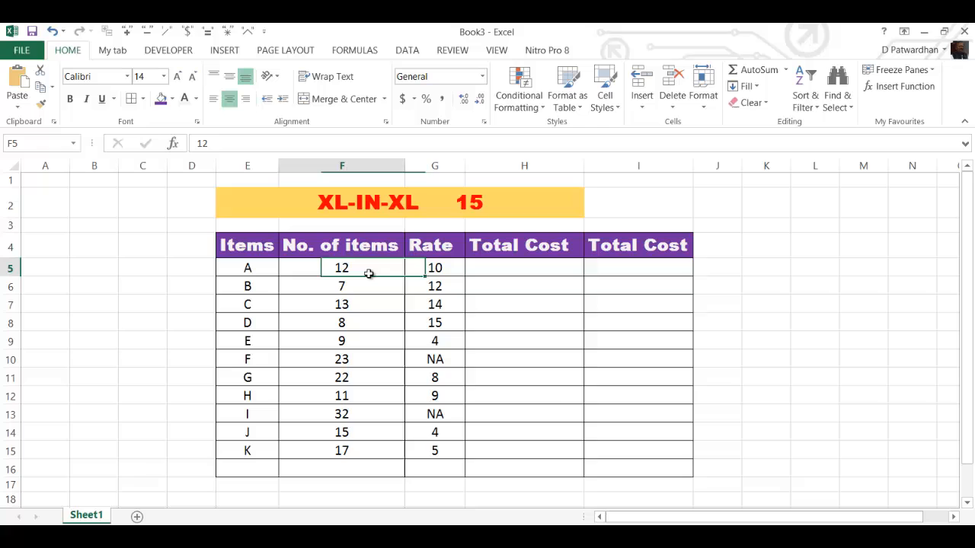
pyautogui.click(432, 269)
# Enter the formula =SUM(F5*G5) in cell H5 to multiply item A's quantity by its rate.
pyautogui.click(508, 268)
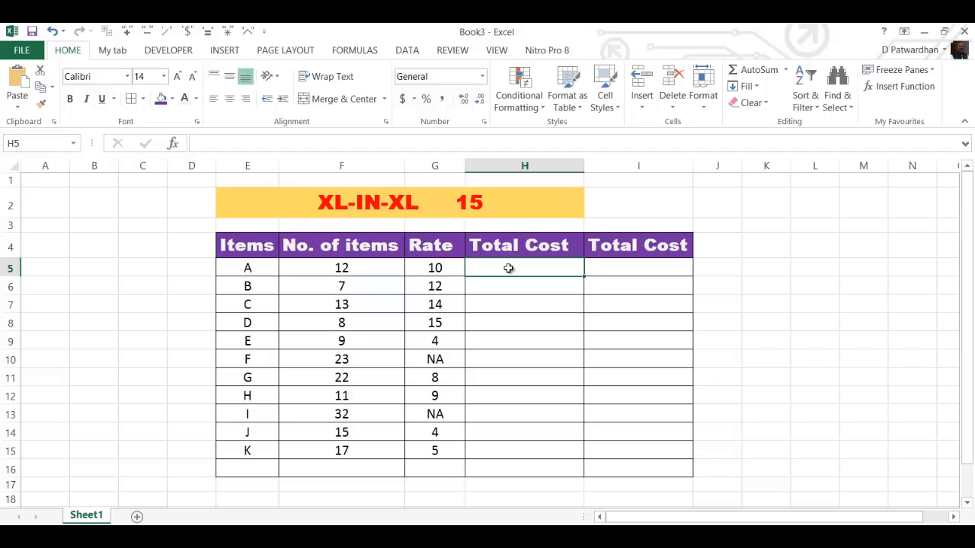
pyautogui.write('=')
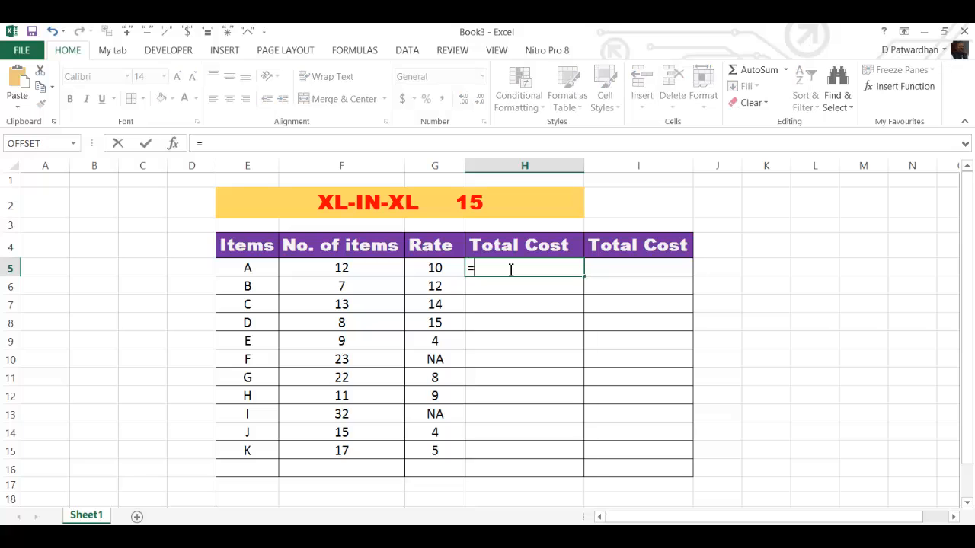
pyautogui.write('sum')
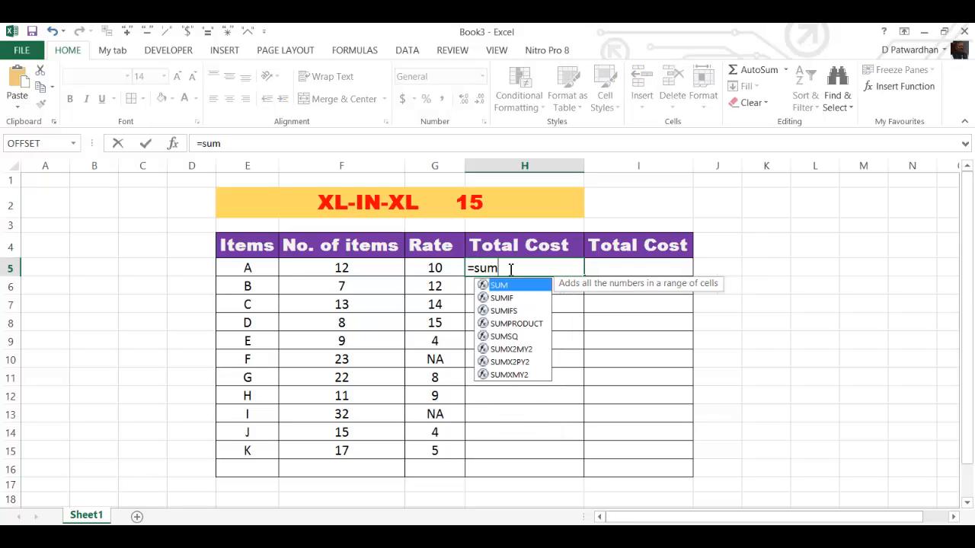
pyautogui.write('(')
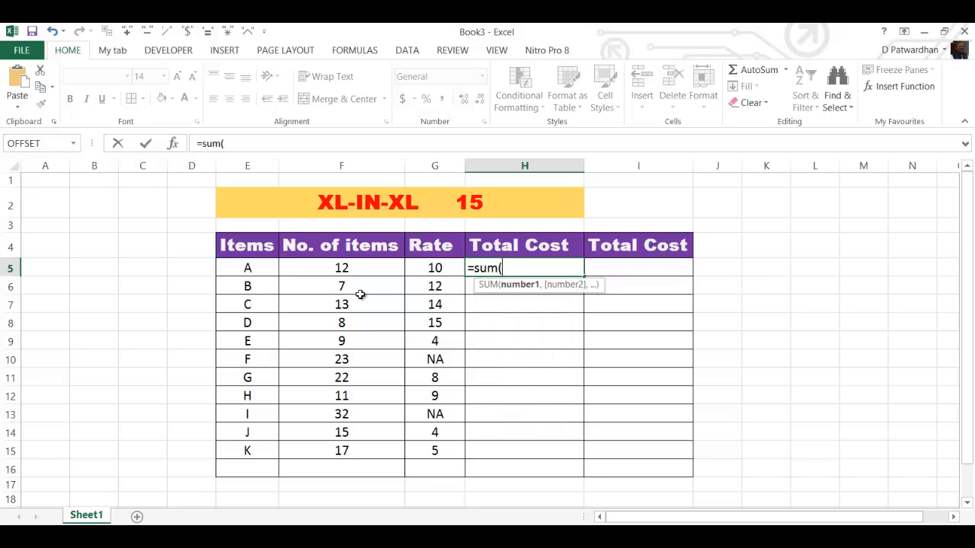
pyautogui.click(361, 268)
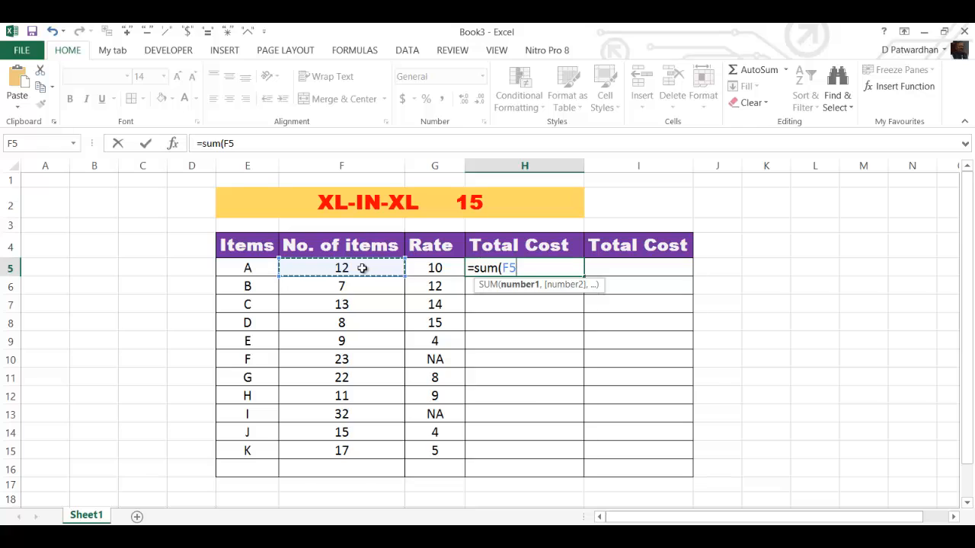
pyautogui.write('*')
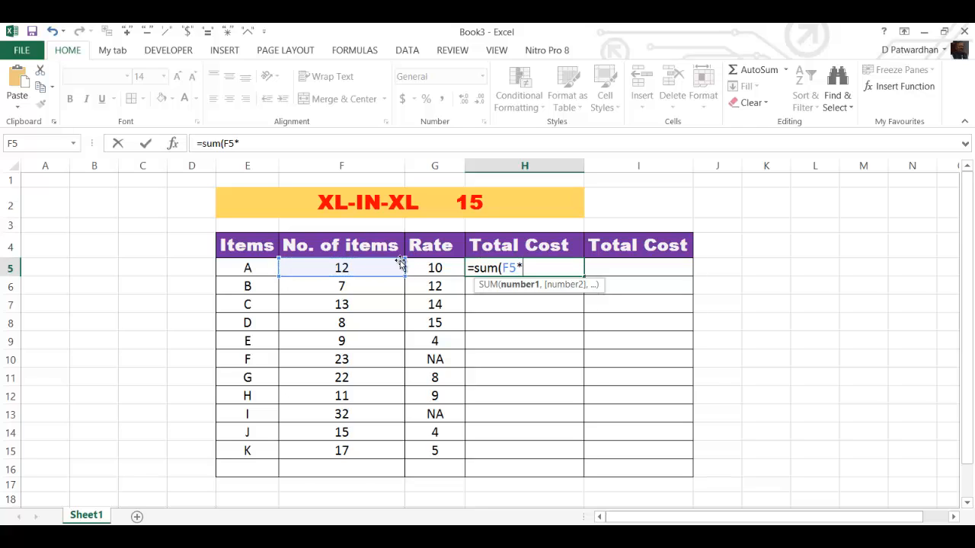
pyautogui.click(444, 270)
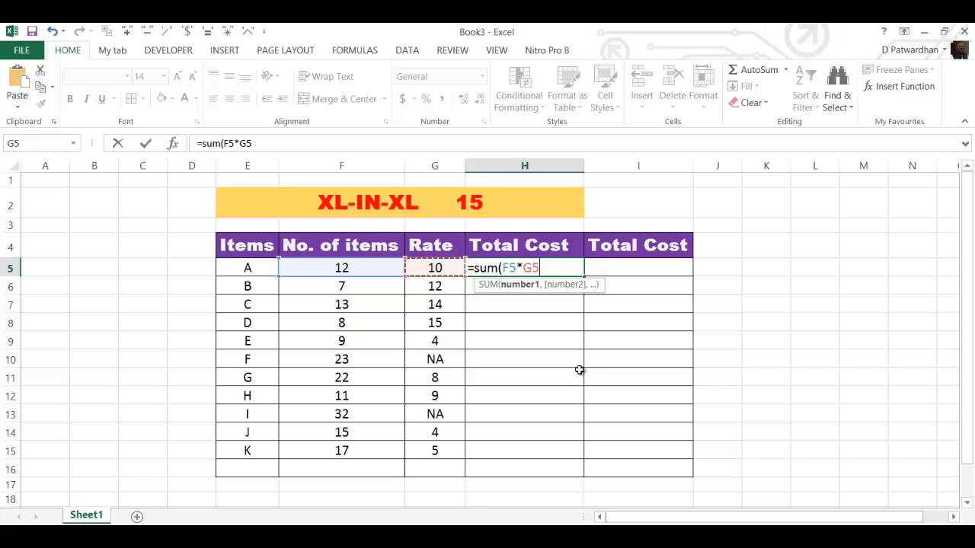
pyautogui.write(')')
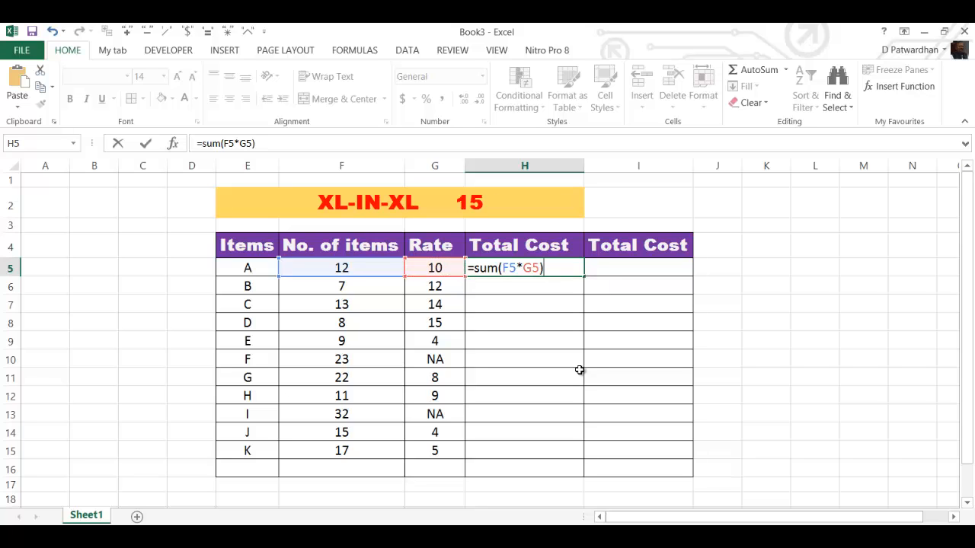
pyautogui.press('Return')
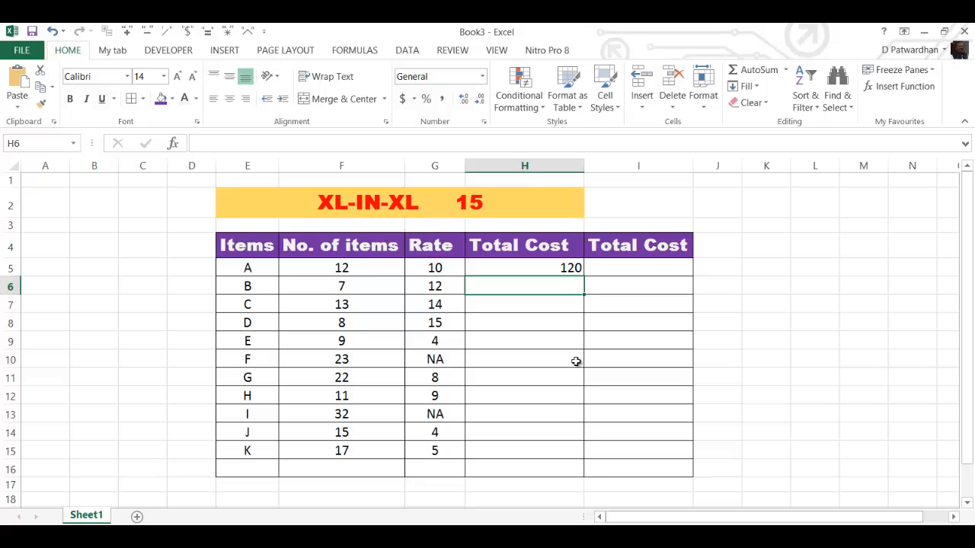
# Center the contents of cells H5 through H16 horizontally.
pyautogui.click(535, 267)
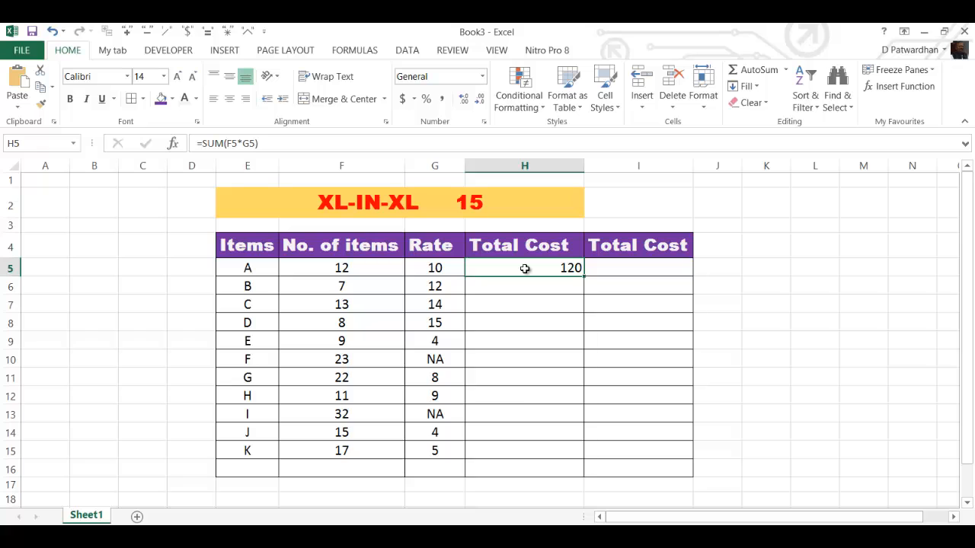
pyautogui.moveTo(524, 272); pyautogui.dragTo(540, 472)
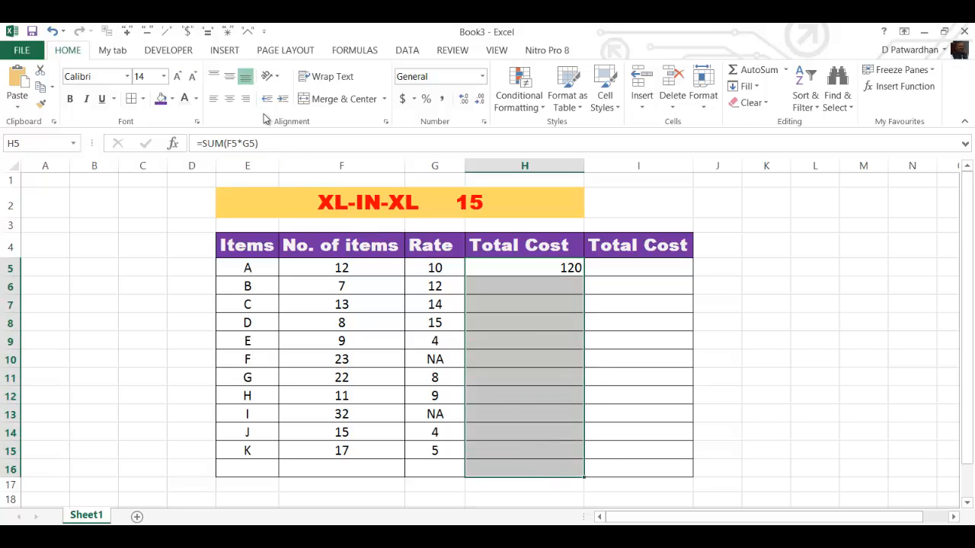
pyautogui.click(228, 99)
pyautogui.click(782, 302)
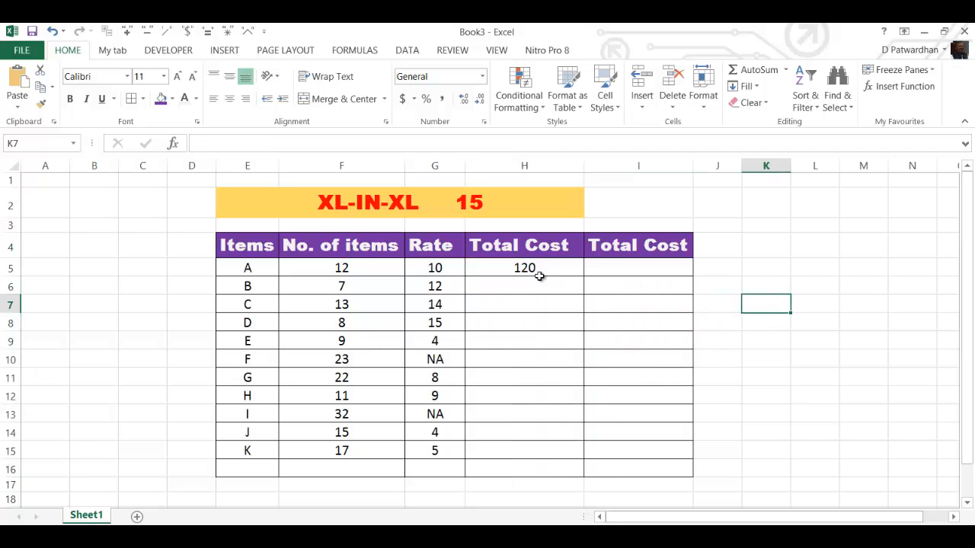
# Fill the formula in H5 down the Total Cost column through H15.
pyautogui.click(525, 268)
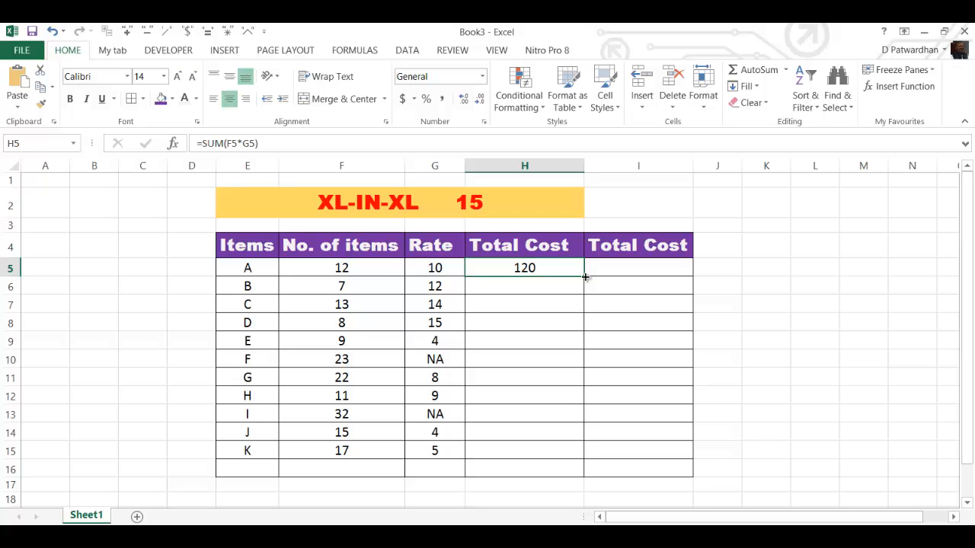
pyautogui.moveTo(585, 278); pyautogui.dragTo(597, 464)
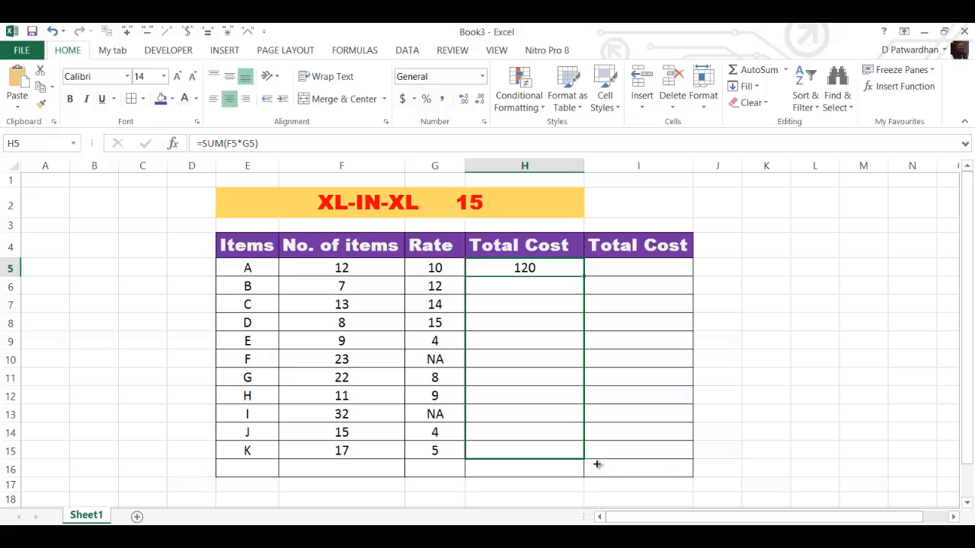
pyautogui.moveTo(597, 464); pyautogui.dragTo(596, 459)
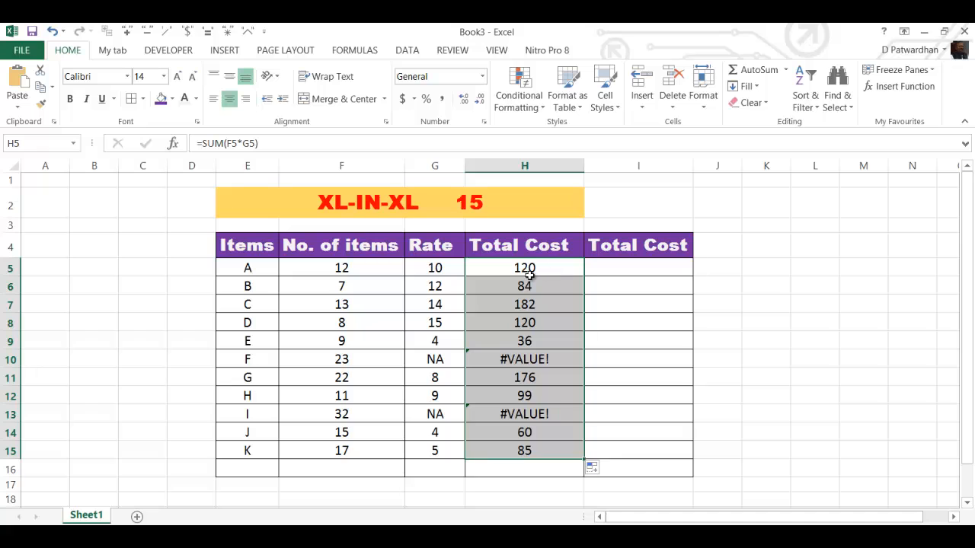
# Examine the Total Cost errors in H10 and H13, checking H10's error hint and its source values in F10 and G10.
pyautogui.click(539, 360)
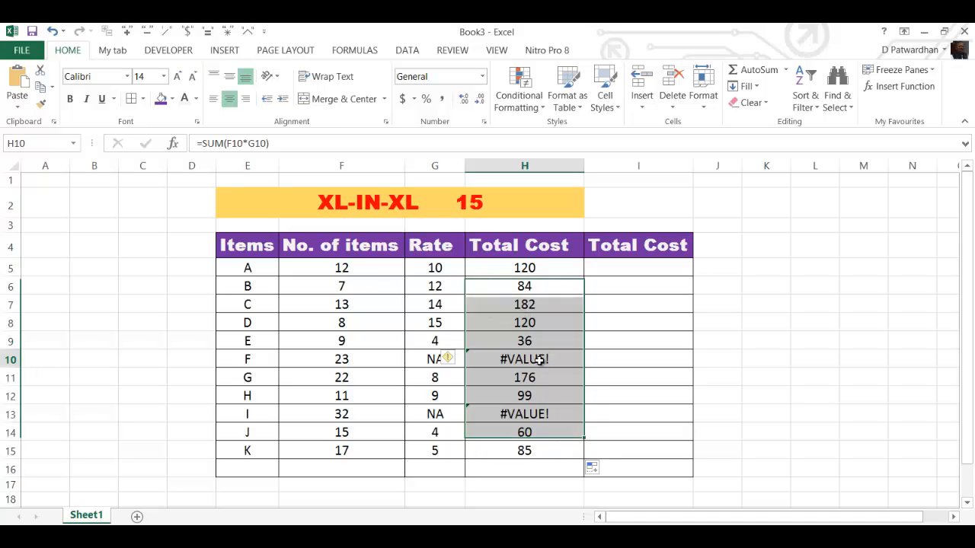
pyautogui.click(542, 411)
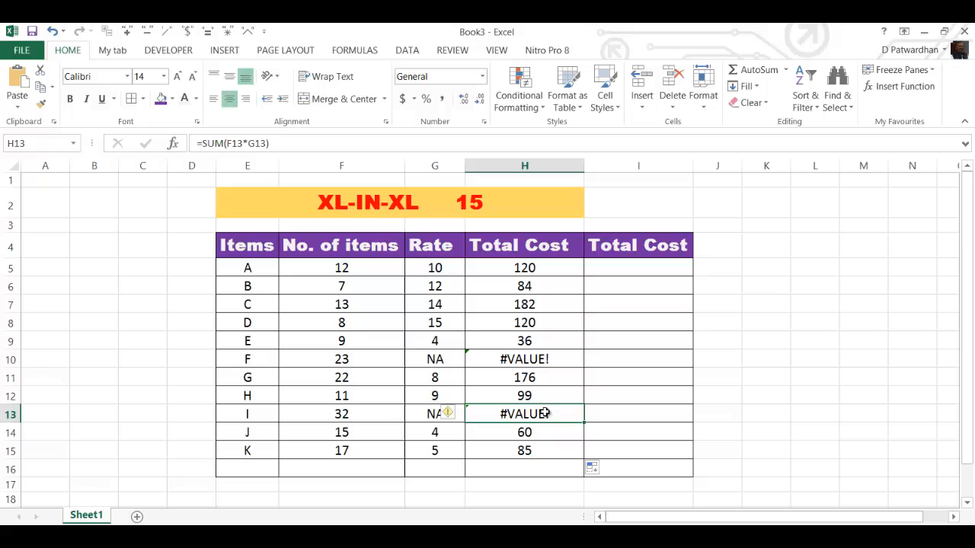
pyautogui.click(447, 362)
pyautogui.click(488, 363)
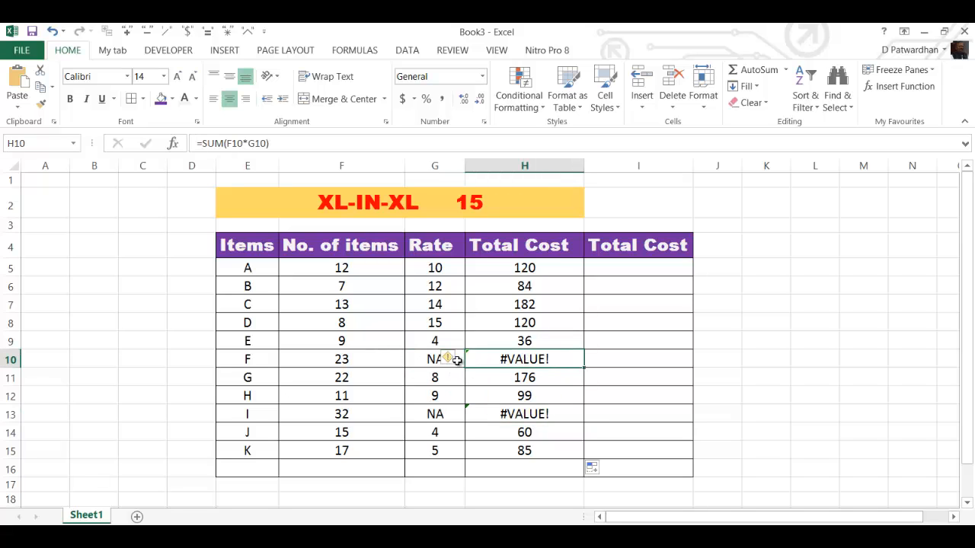
pyautogui.moveTo(453, 362)
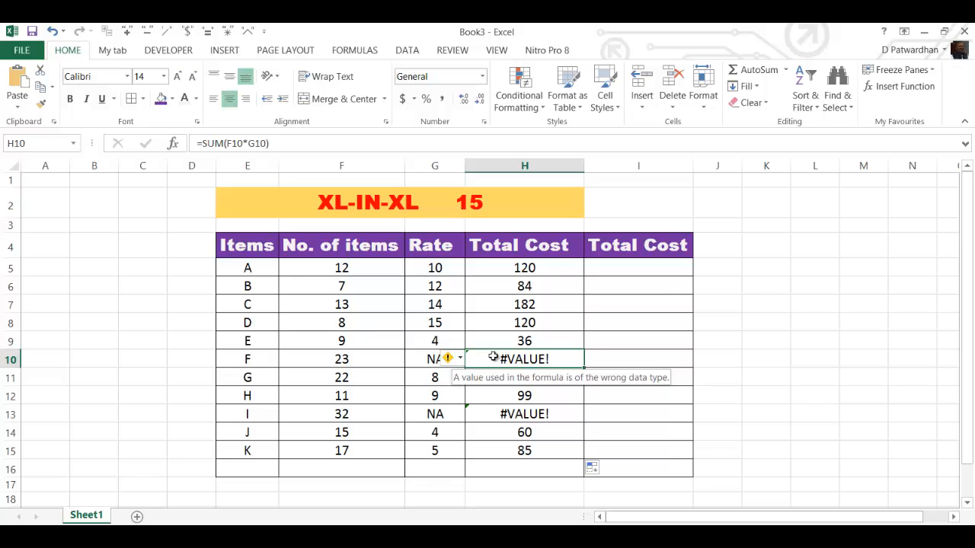
pyautogui.click(425, 358)
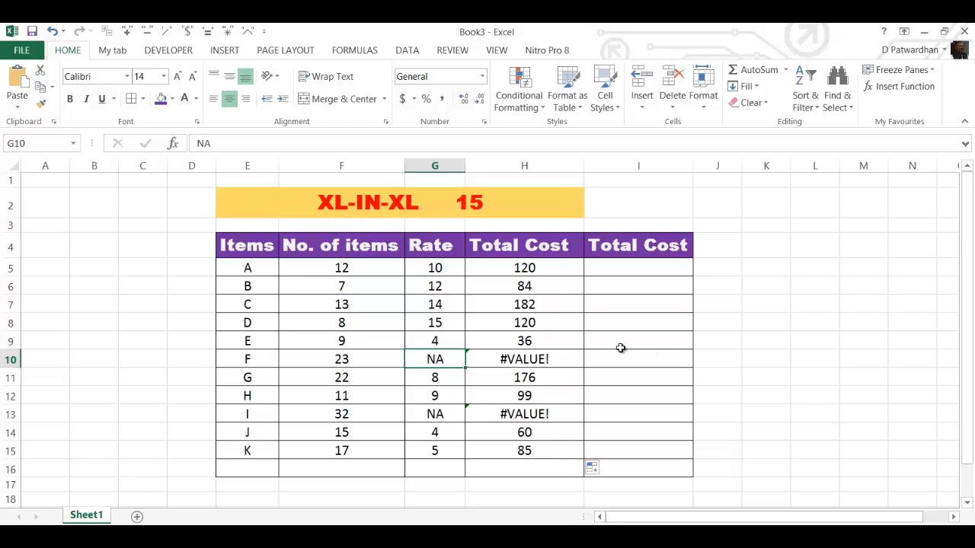
pyautogui.click(376, 360)
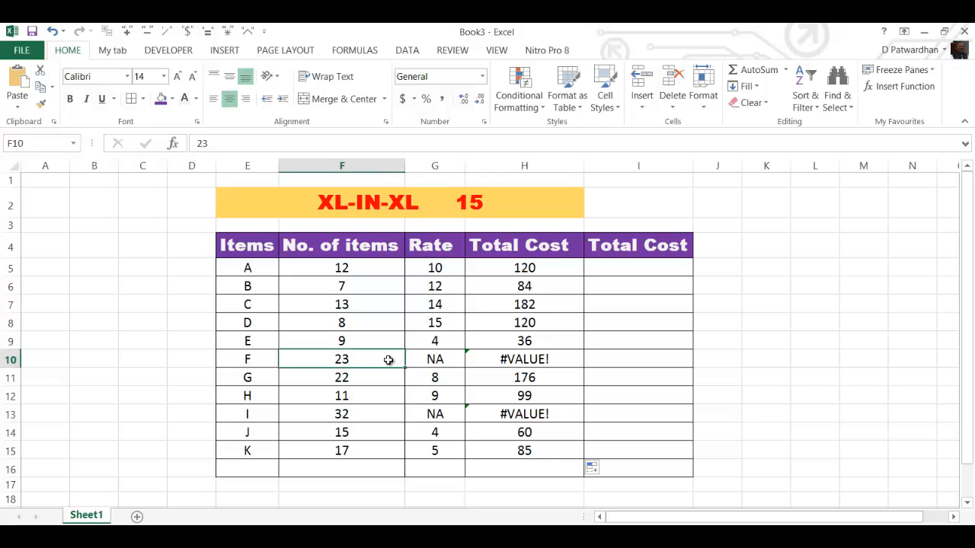
pyautogui.click(434, 362)
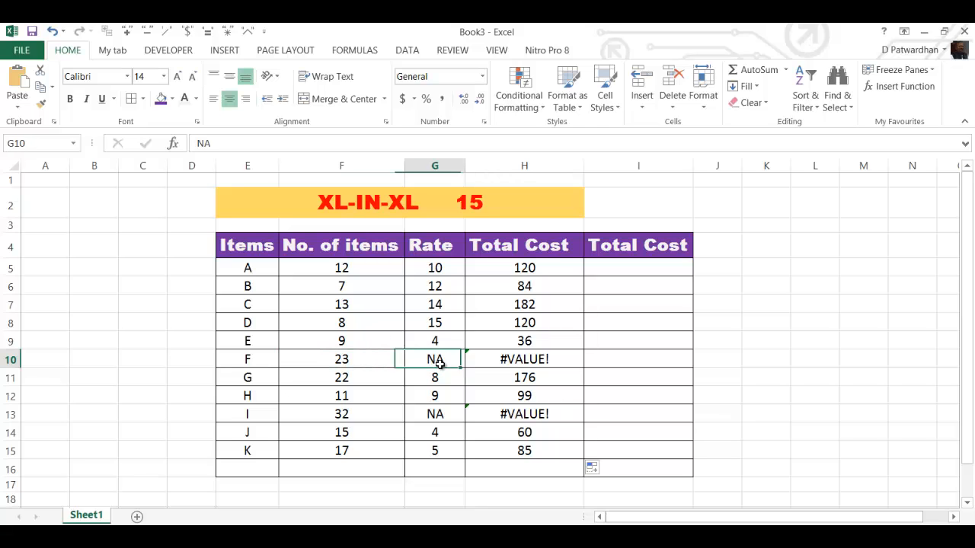
pyautogui.click(525, 360)
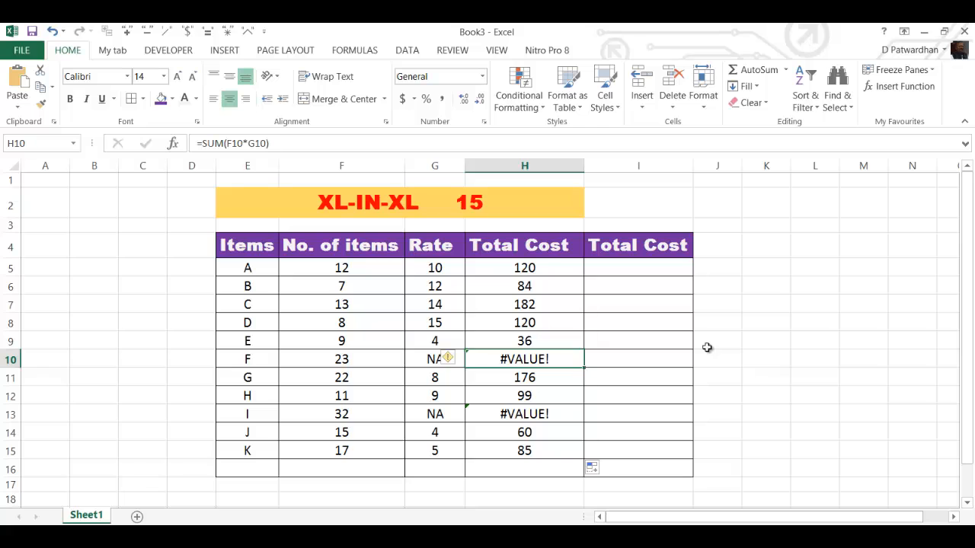
pyautogui.click(540, 413)
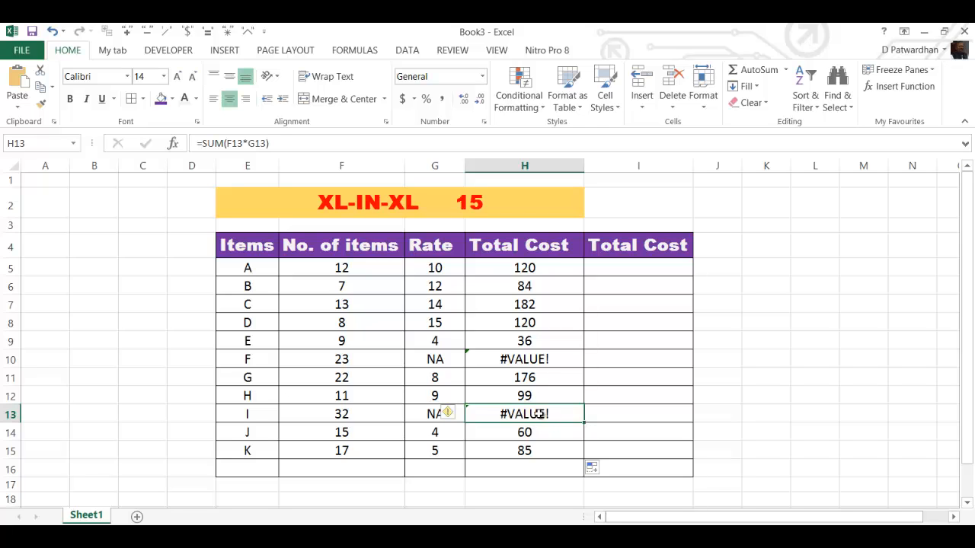
# Enter the formula =SUM(H5:H15) in cell H16 to total the first Total Cost column.
pyautogui.click(529, 469)
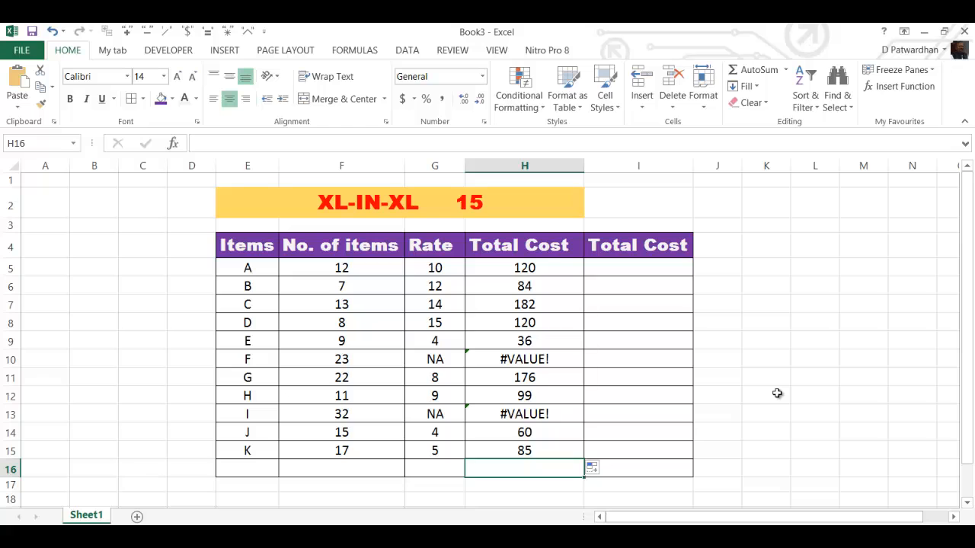
pyautogui.write('=sum(')
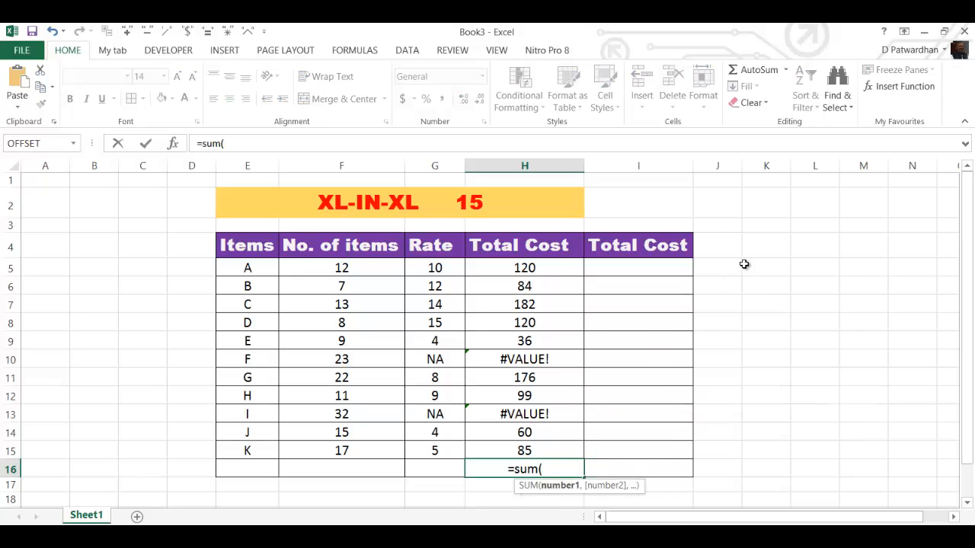
pyautogui.click(541, 265)
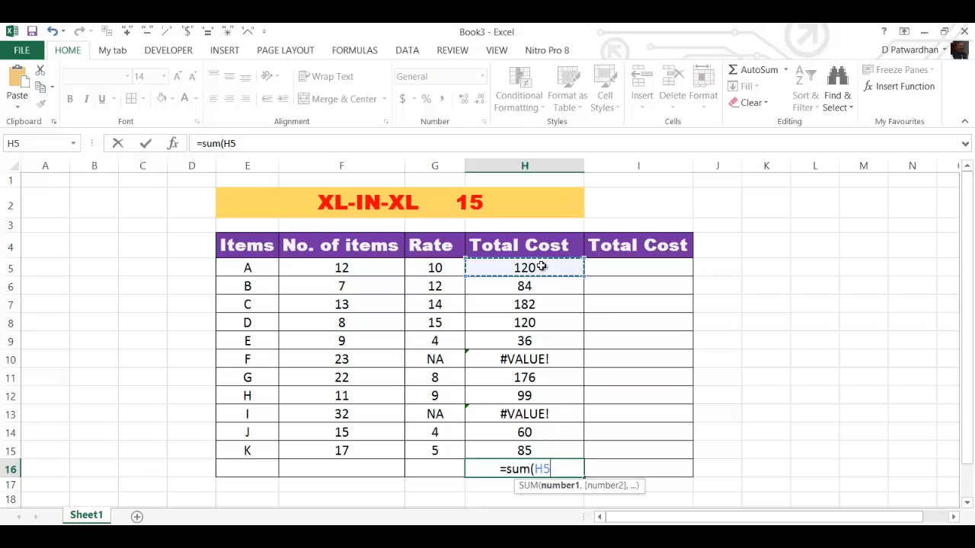
pyautogui.moveTo(541, 266); pyautogui.dragTo(546, 446)
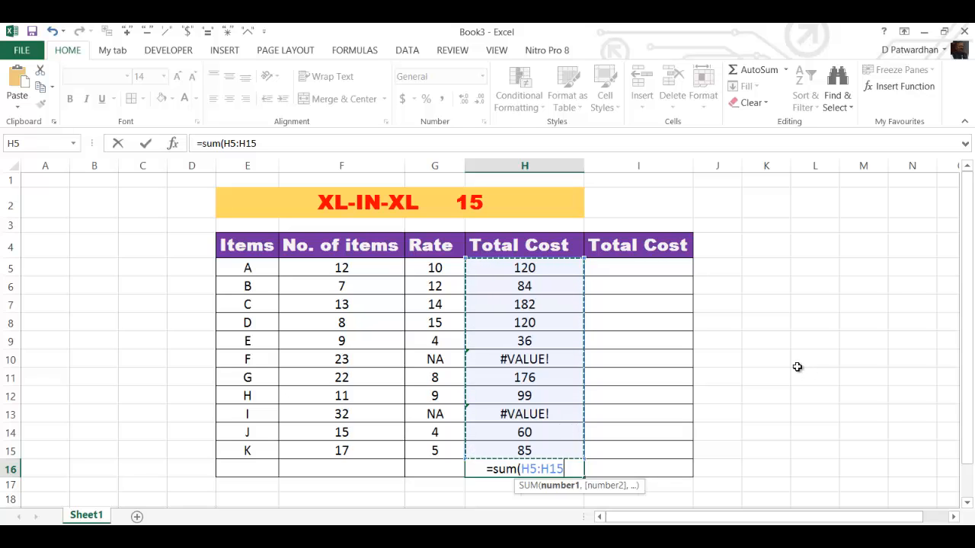
pyautogui.write(')')
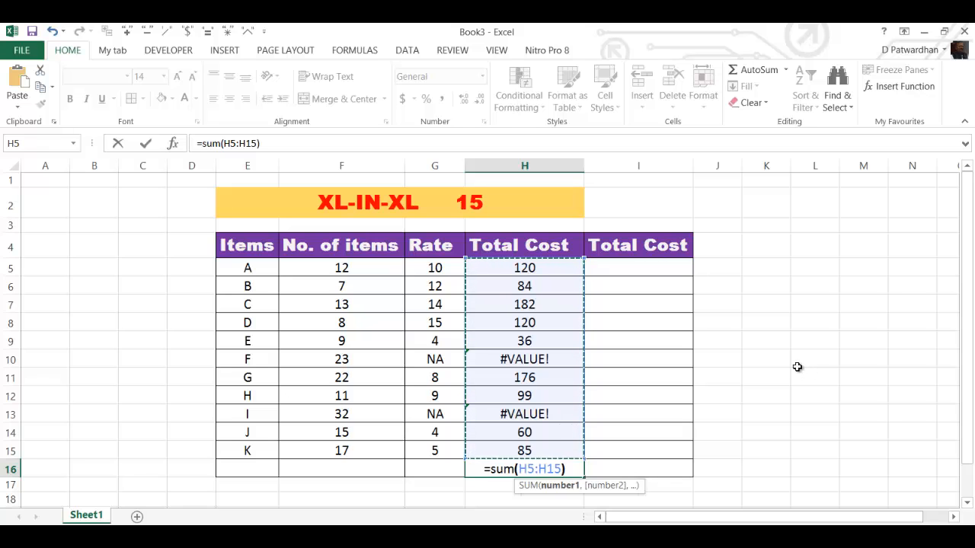
pyautogui.press('Return')
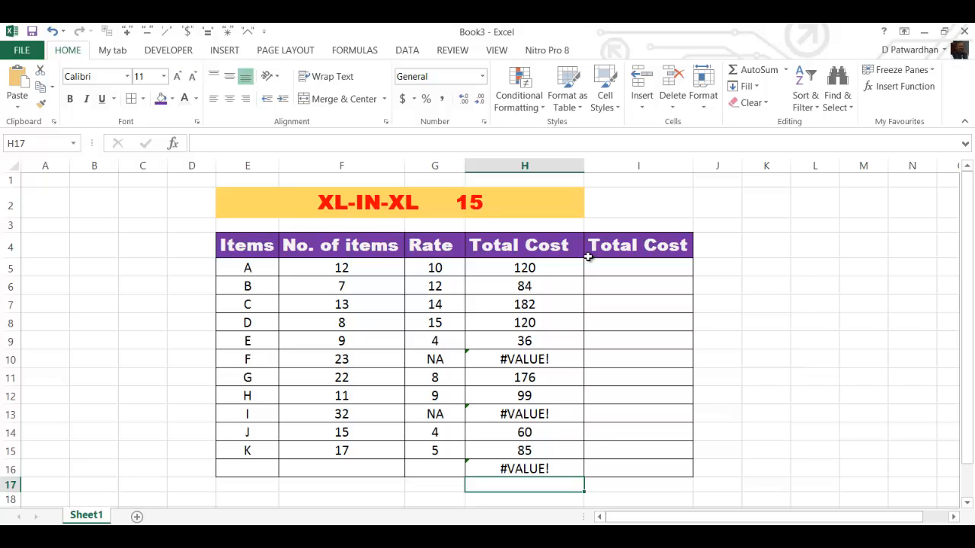
# Enter the formula =SUM(F5*G5) in cell I5 of the second Total Cost column.
pyautogui.click(522, 268)
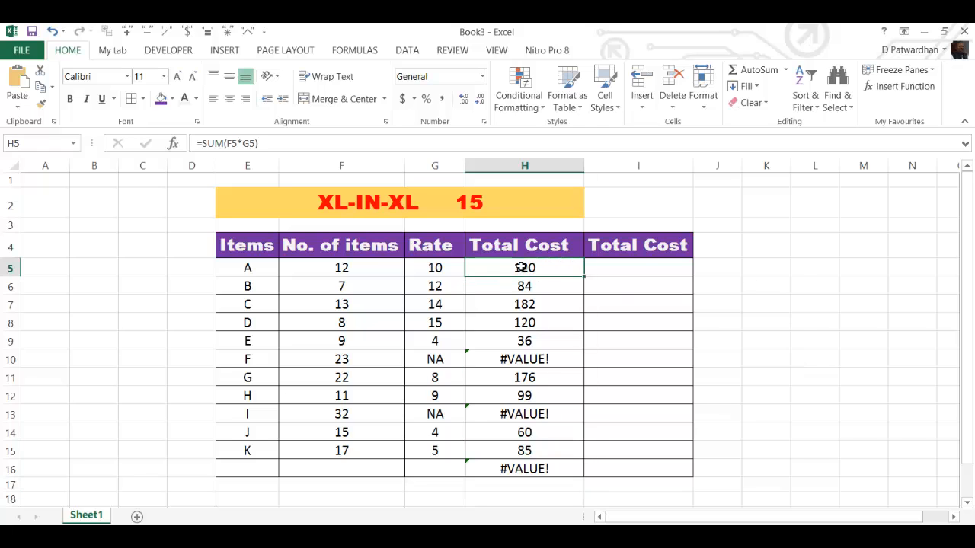
pyautogui.click(633, 272)
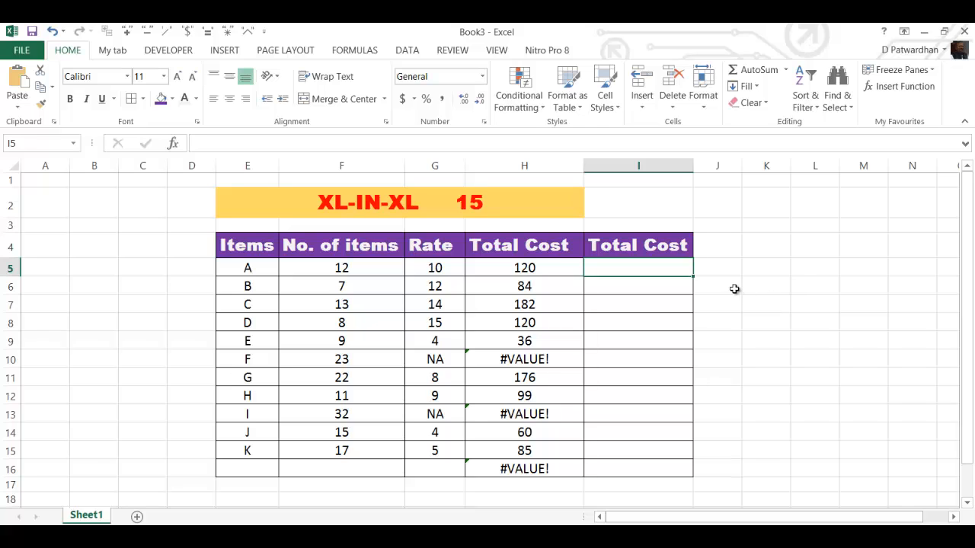
pyautogui.write('=')
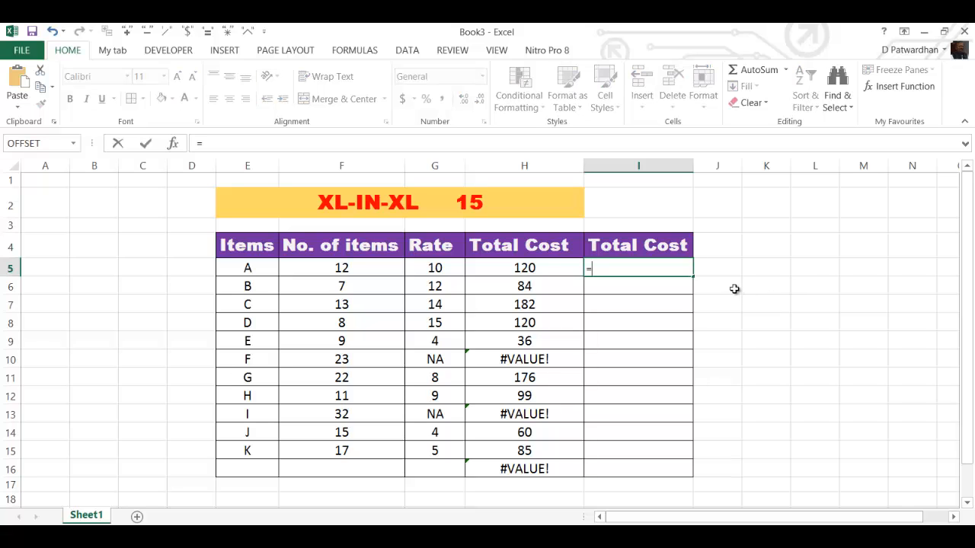
pyautogui.write('sum(')
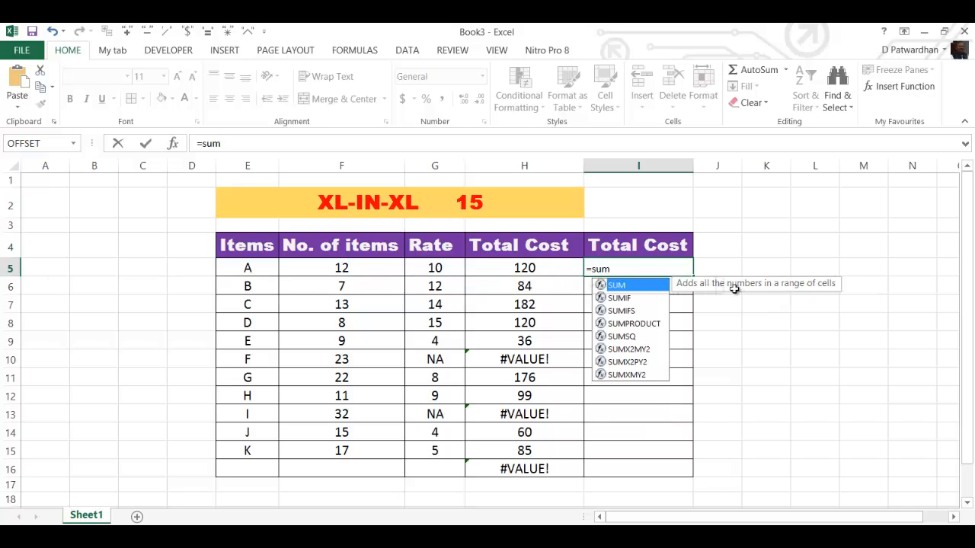
pyautogui.click(368, 264)
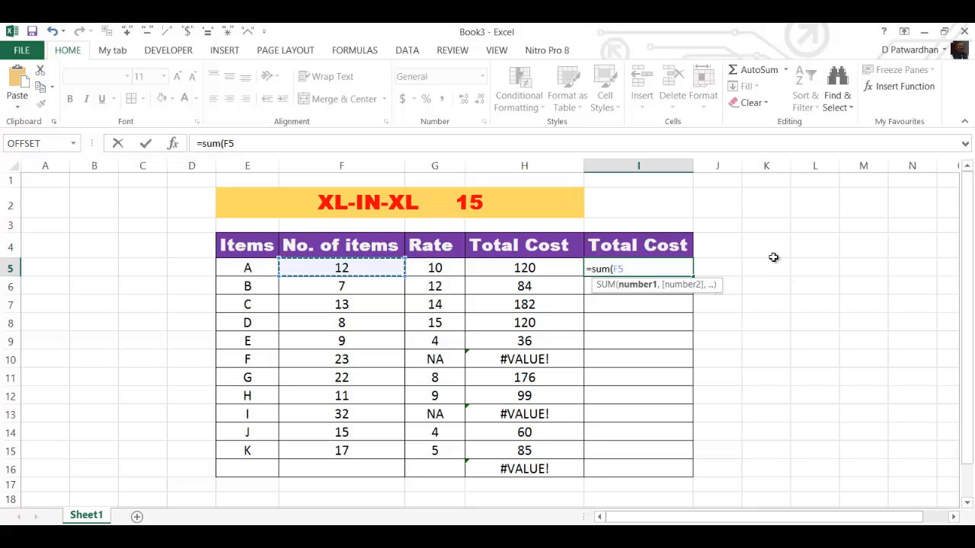
pyautogui.write('*')
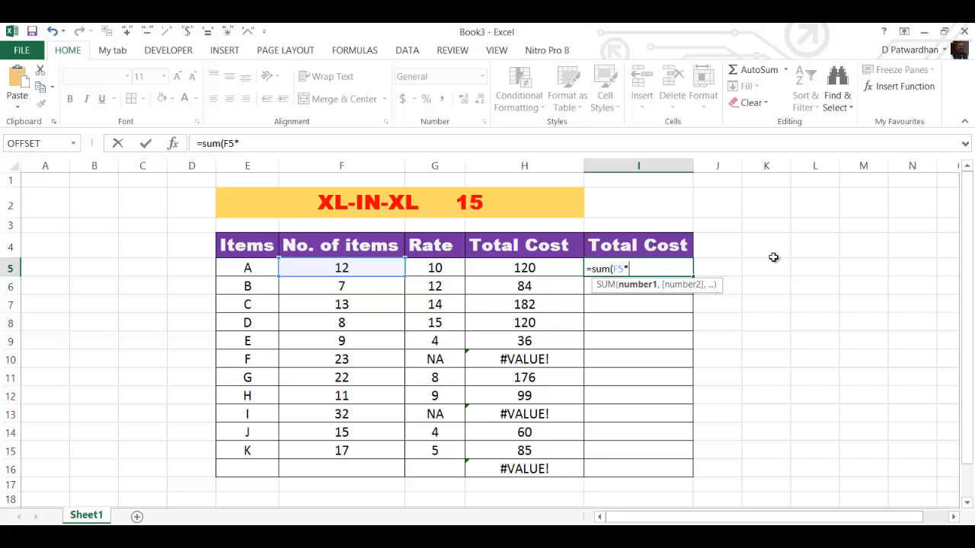
pyautogui.click(431, 267)
pyautogui.write(')')
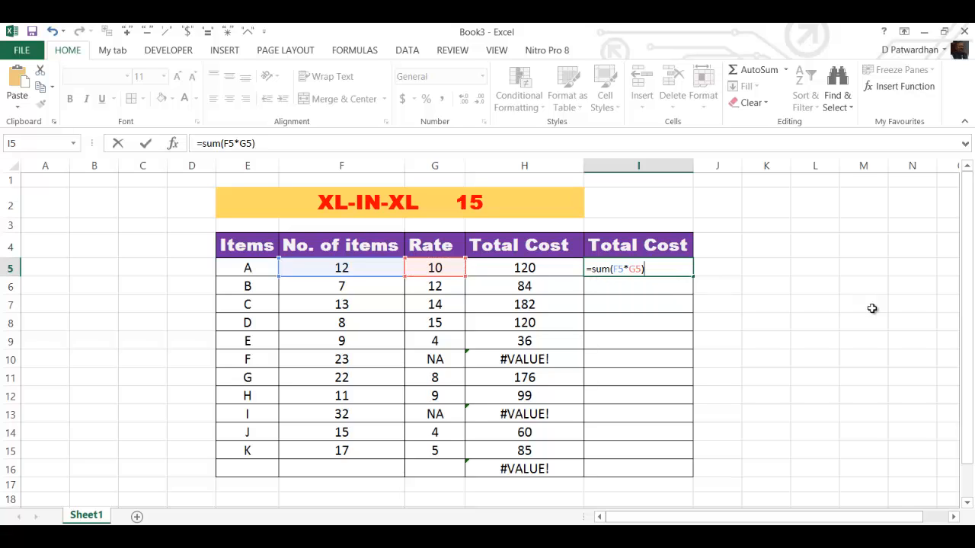
pyautogui.press('Return')
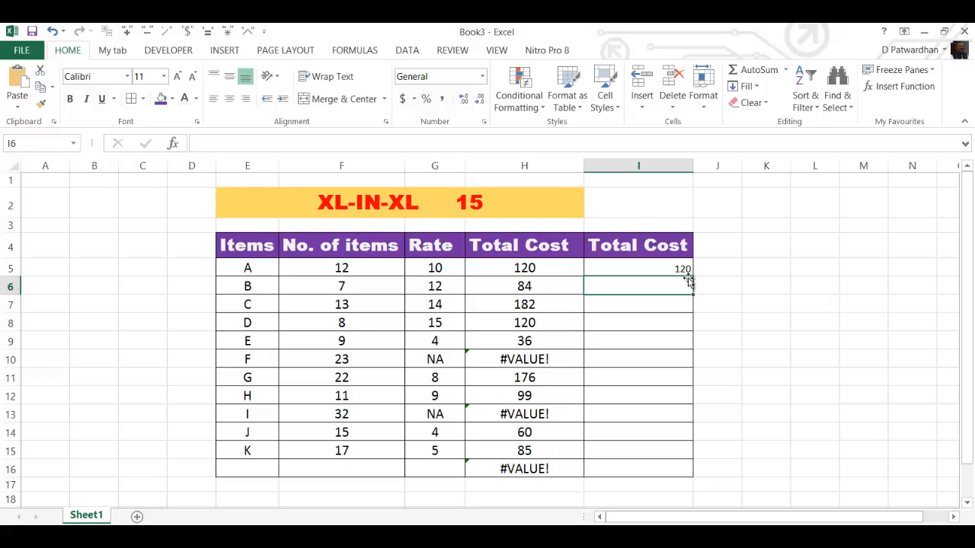
# Center cells I5 through I16 horizontally and fill the formula in I5 down through I15.
pyautogui.click(688, 268)
pyautogui.moveTo(692, 276); pyautogui.dragTo(674, 461)
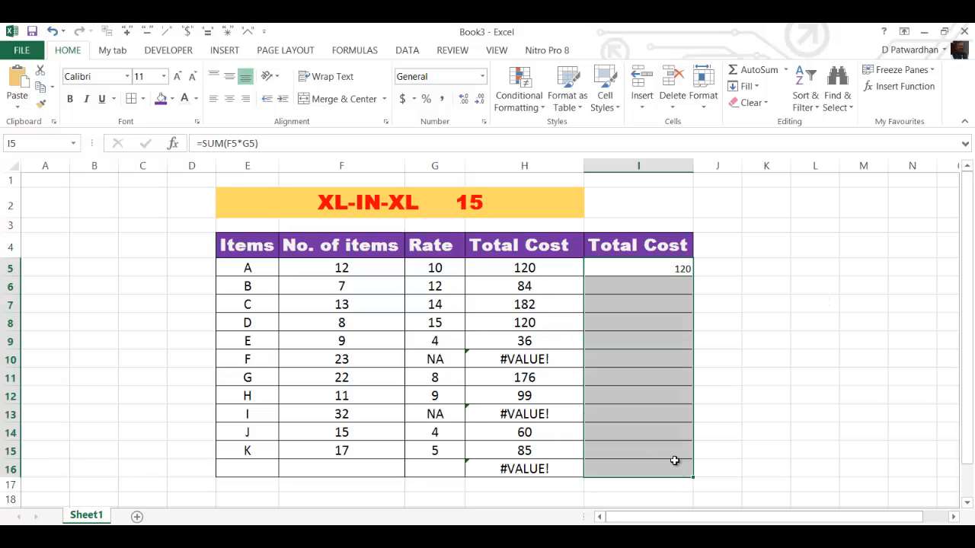
pyautogui.click(229, 99)
pyautogui.click(721, 328)
pyautogui.click(644, 267)
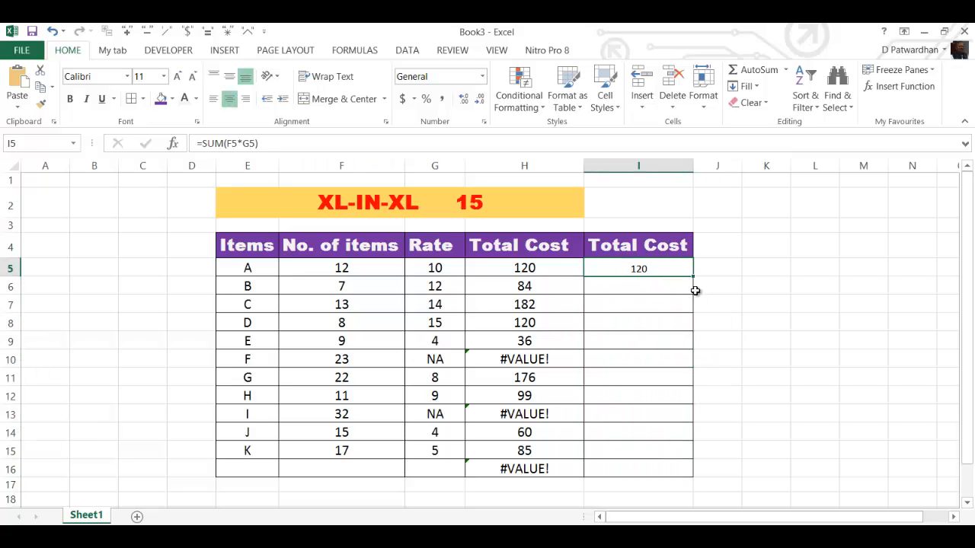
pyautogui.moveTo(693, 277); pyautogui.dragTo(735, 442)
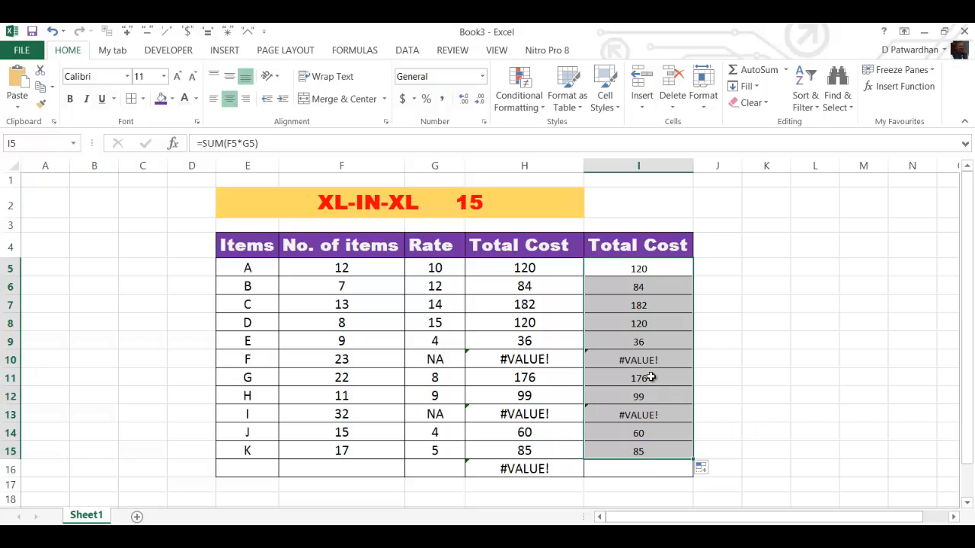
# Start an AGGREGATE formula in cell I16 with 9 - SUM as its function number.
pyautogui.click(648, 466)
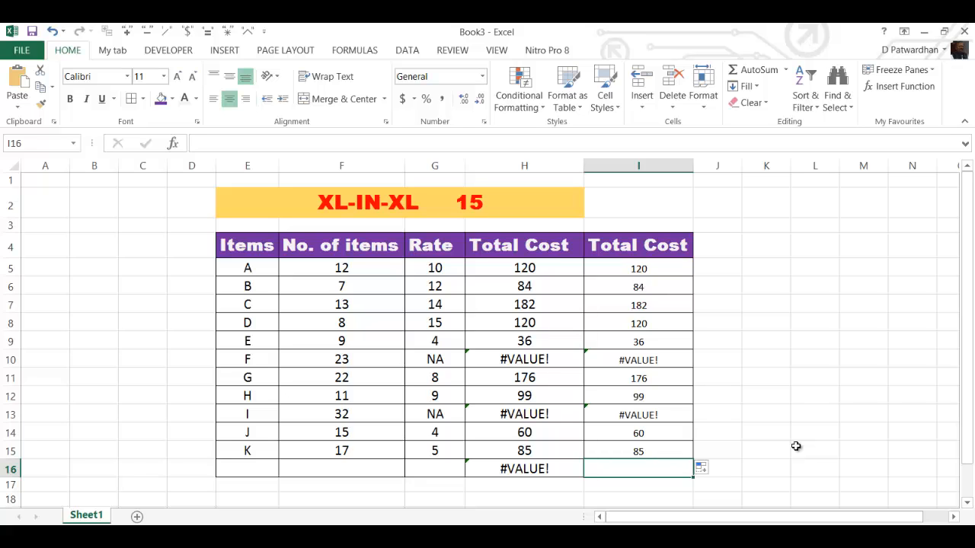
pyautogui.write('=')
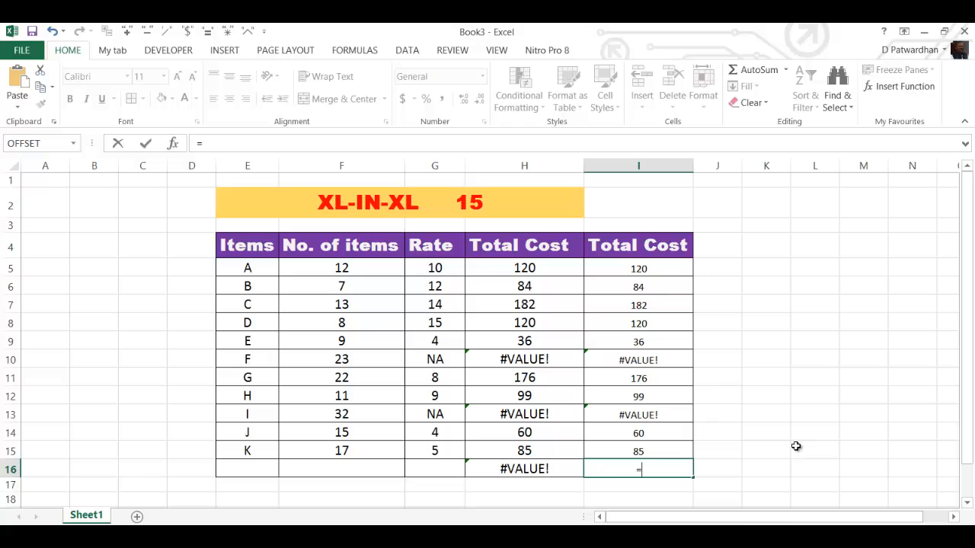
pyautogui.write('agg')
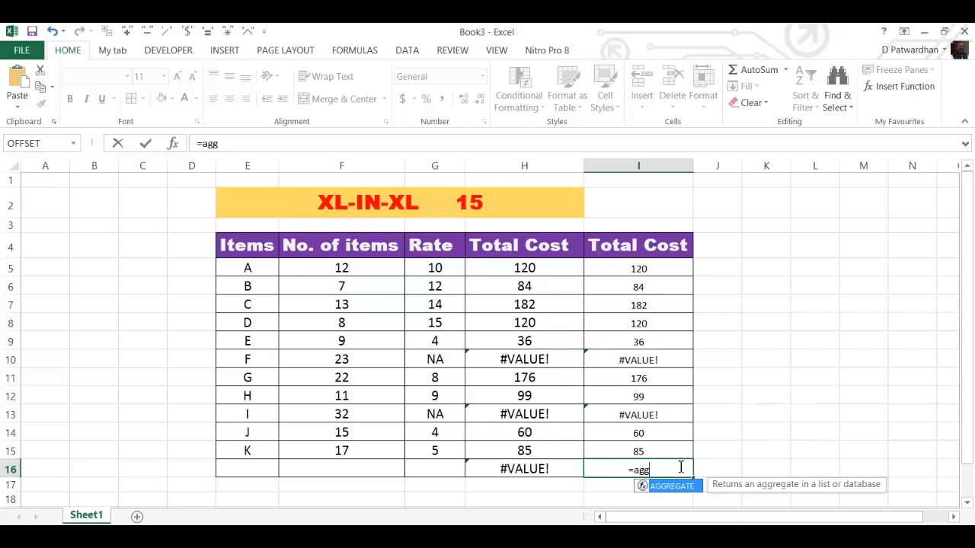
pyautogui.doubleClick(673, 487)
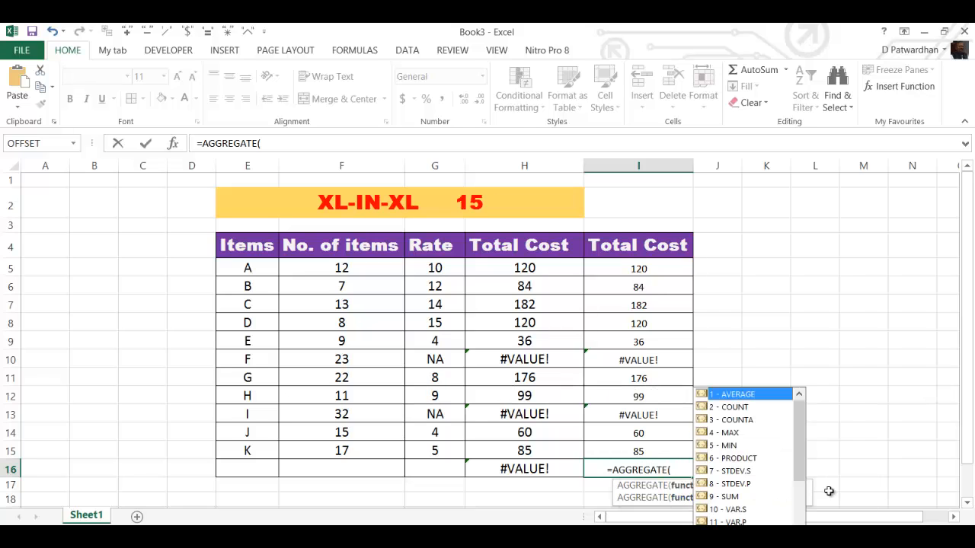
pyautogui.click(678, 473)
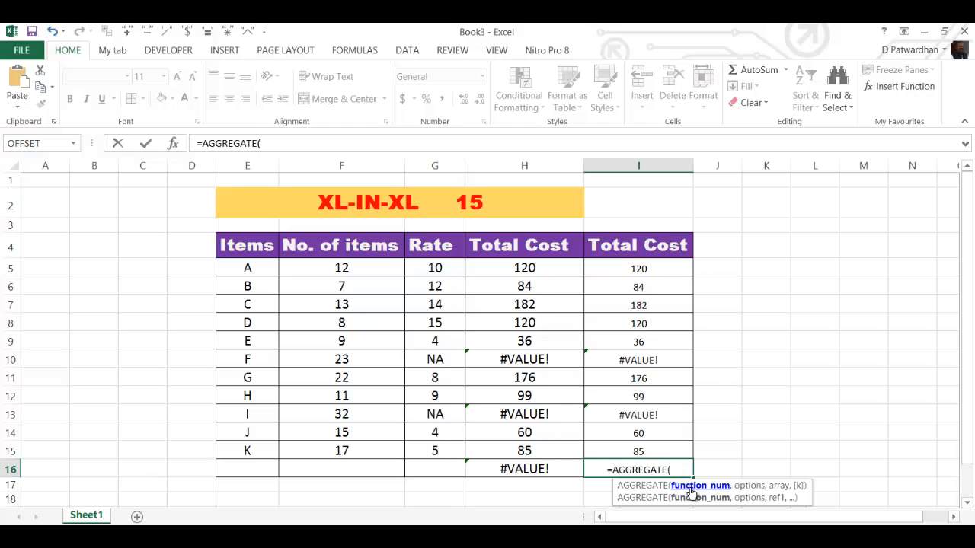
pyautogui.write('9')
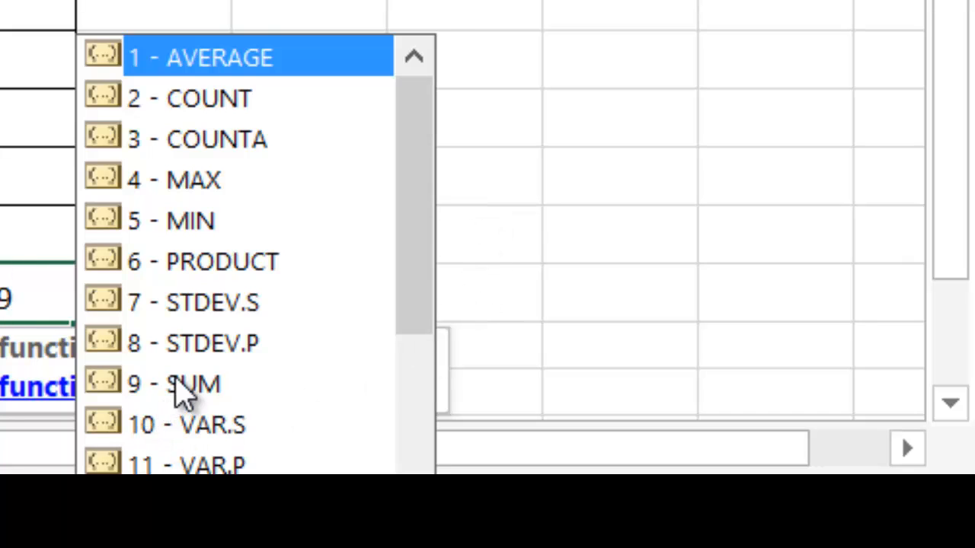
pyautogui.doubleClick(181, 386)
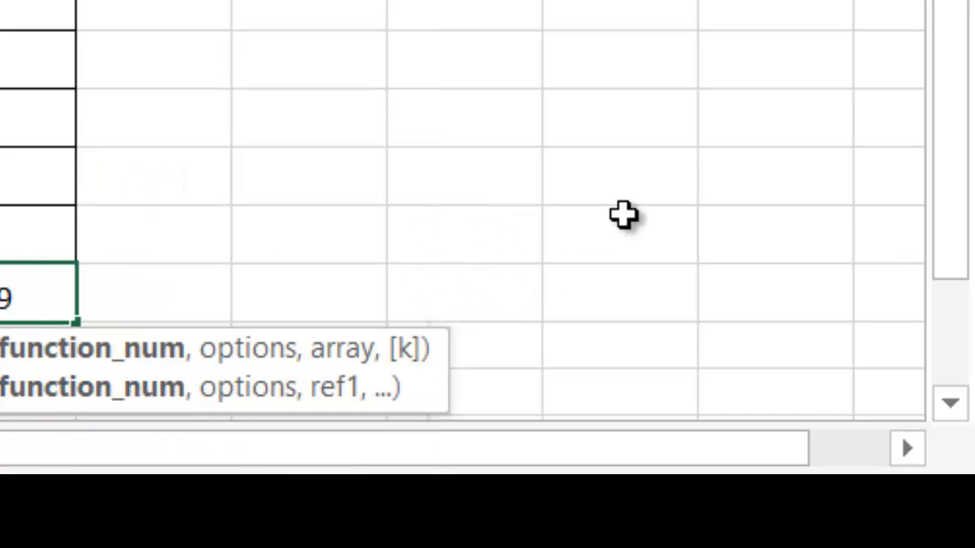
# Complete the AGGREGATE formula in I16 with option 6 - Ignore error values and the range I5:I15.
pyautogui.write(',')
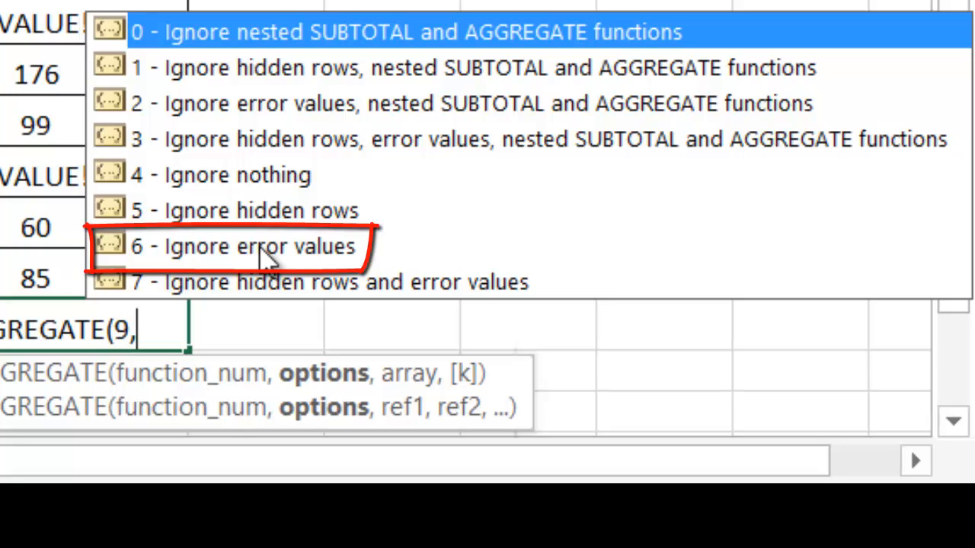
pyautogui.doubleClick(259, 246)
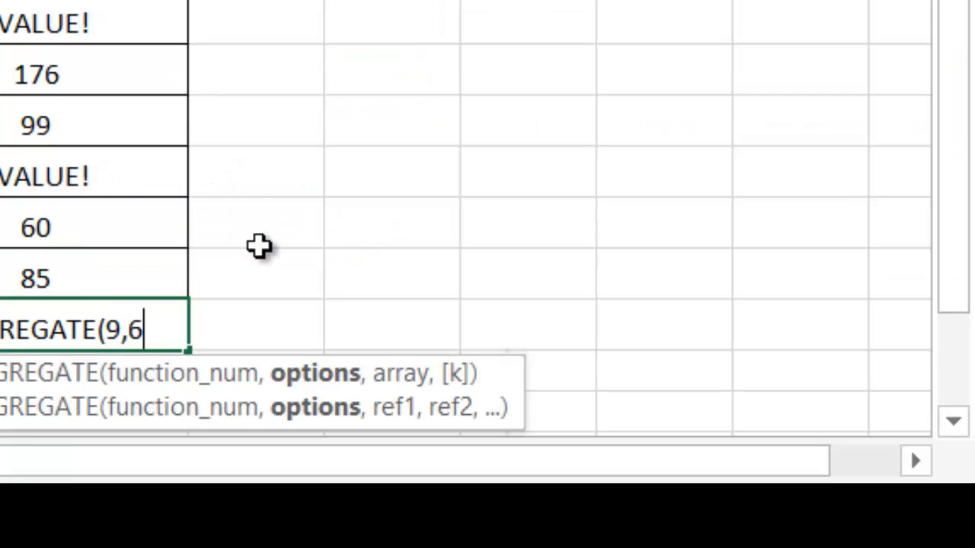
pyautogui.write(',')
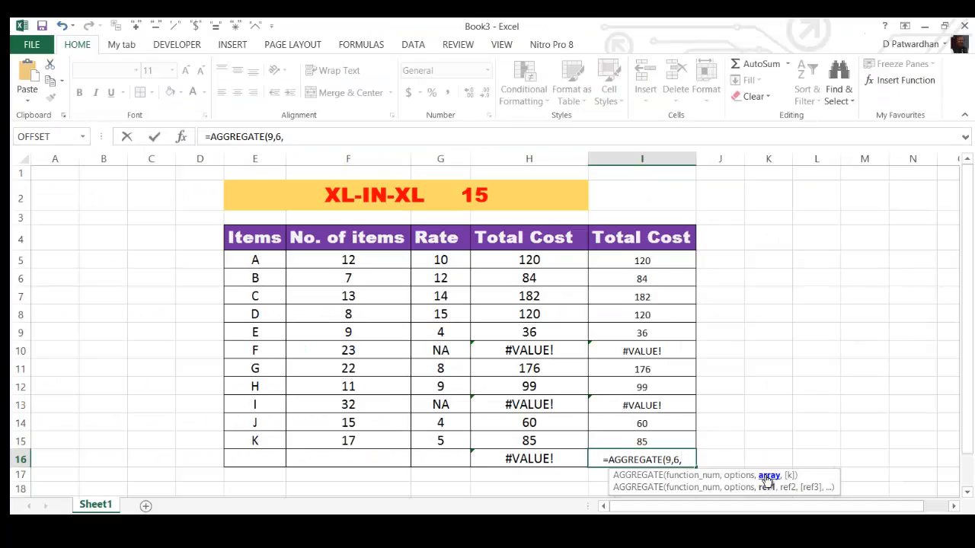
pyautogui.click(636, 261)
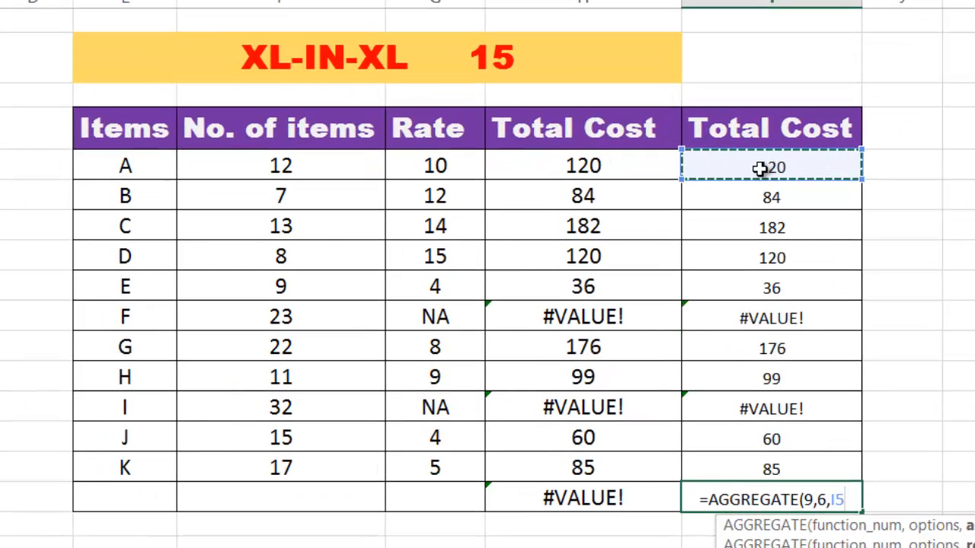
pyautogui.moveTo(760, 170); pyautogui.dragTo(782, 457)
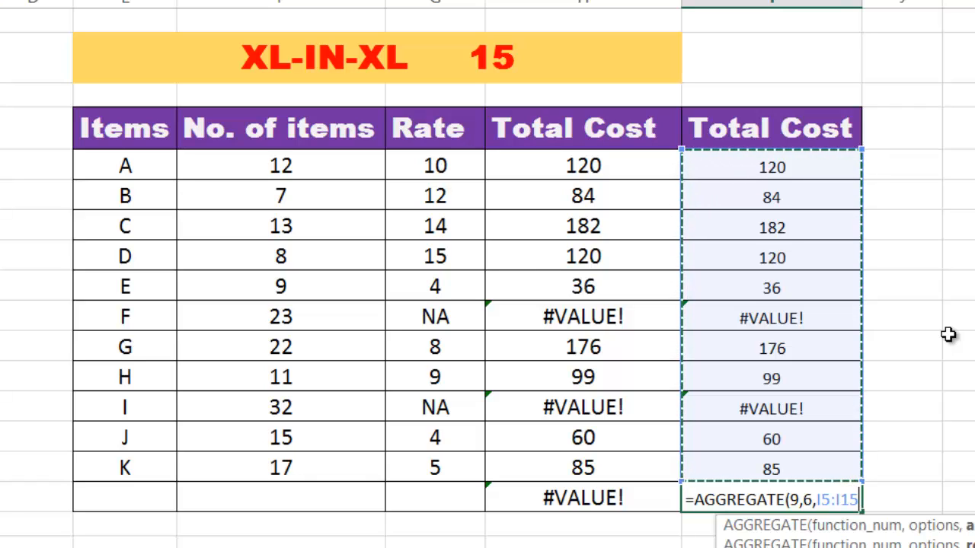
pyautogui.write(')')
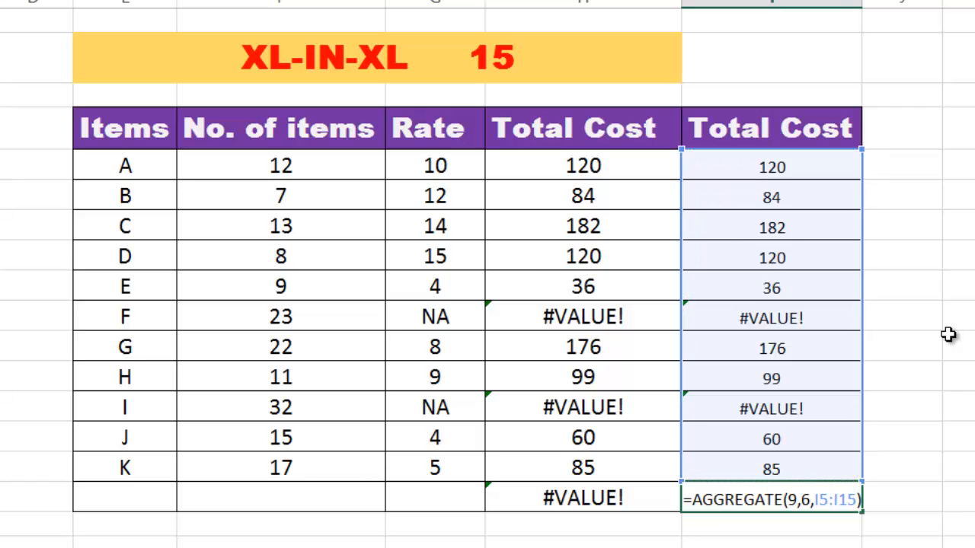
pyautogui.press('Return')
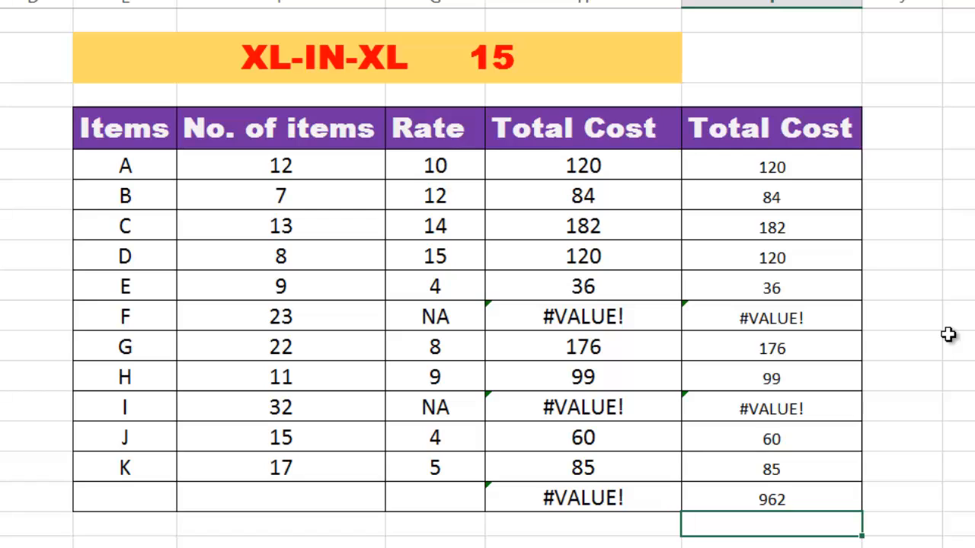
# Compare the aggregate total in I16 with the error cells I10 and I13 in the same column.
pyautogui.click(793, 499)
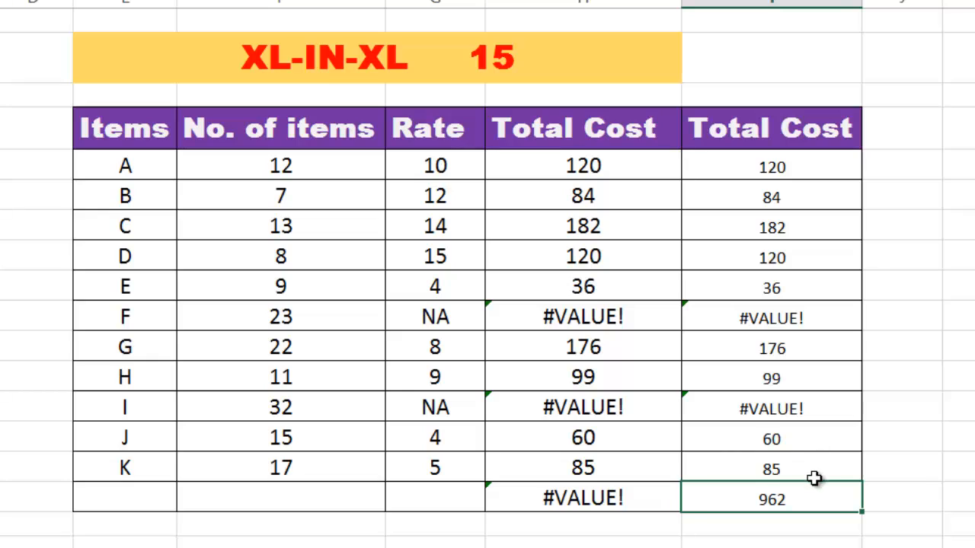
pyautogui.click(783, 320)
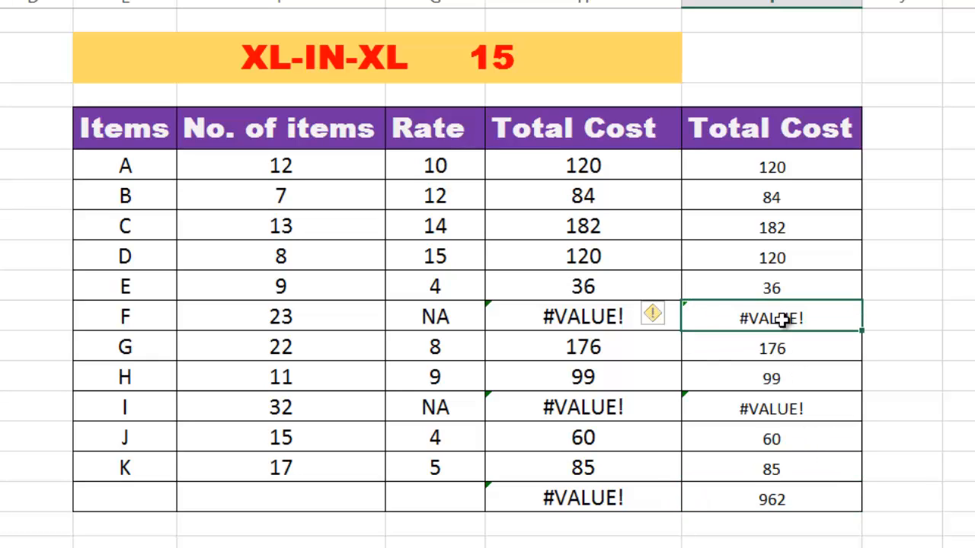
pyautogui.click(797, 411)
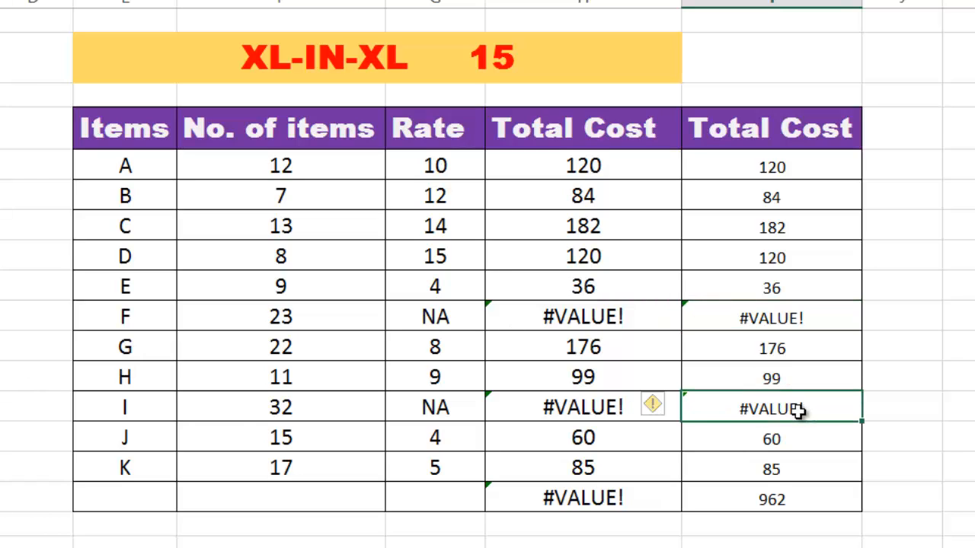
pyautogui.press('Down')
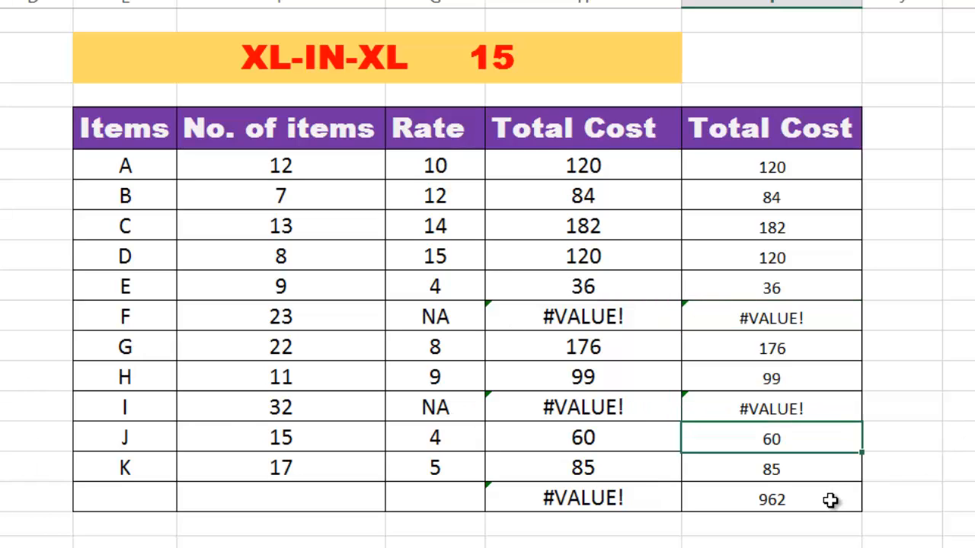
pyautogui.press('Down')
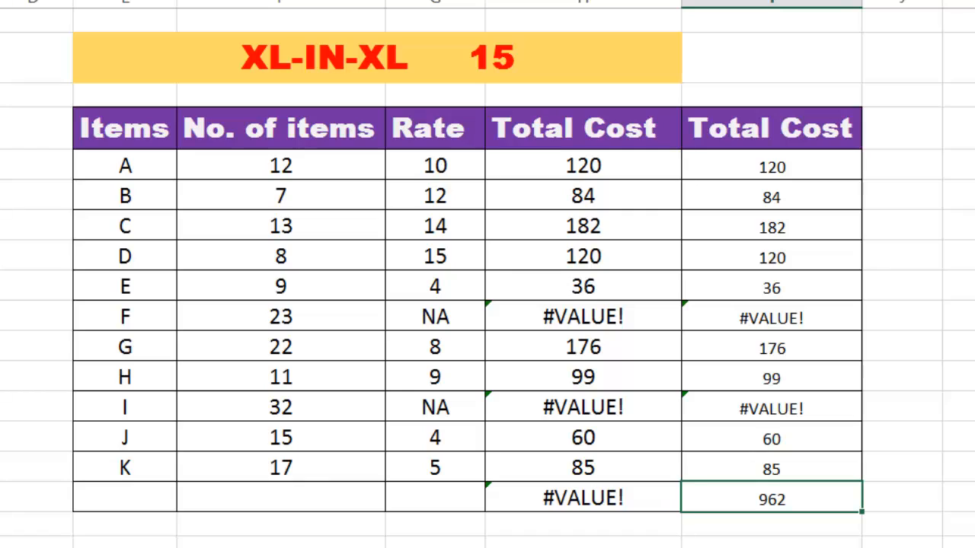